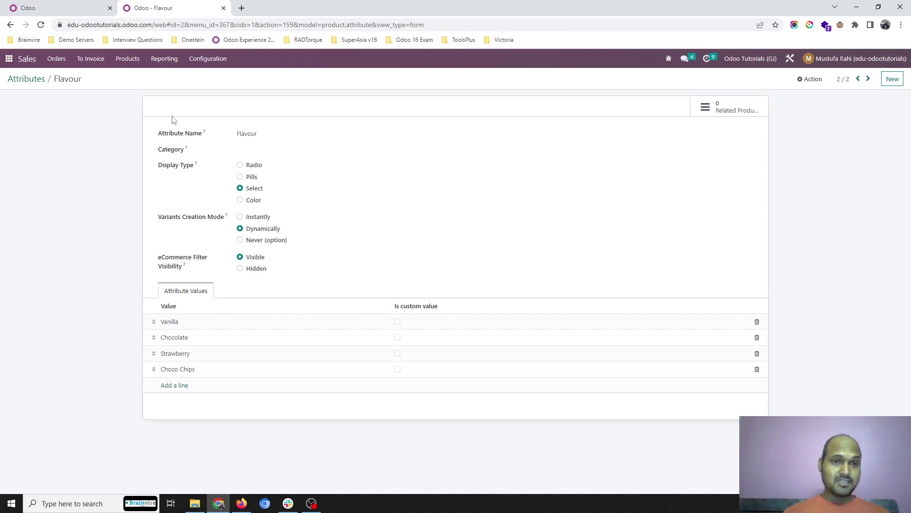
- Start a new product named IceCrm with Storable Product as its type
click(127, 60)
click(131, 77)
click(20, 94)
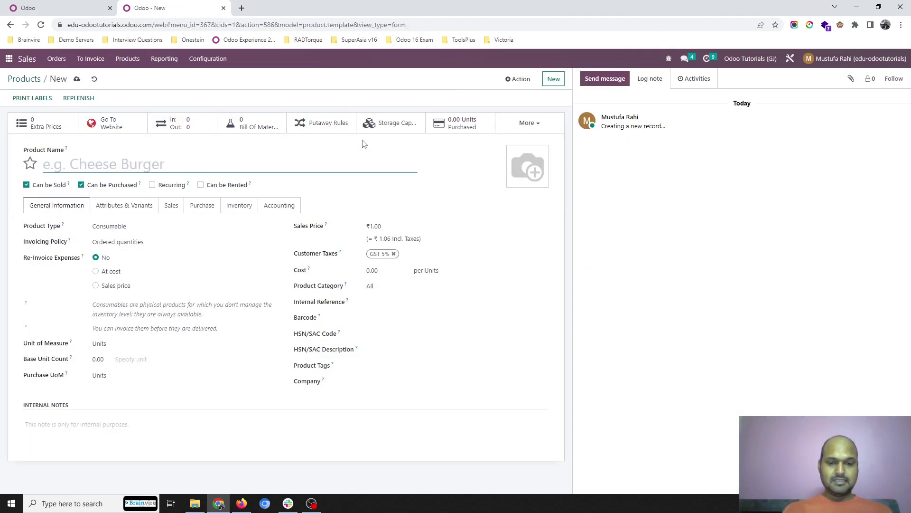
text(IceCrm)
click(142, 228)
click(147, 249)
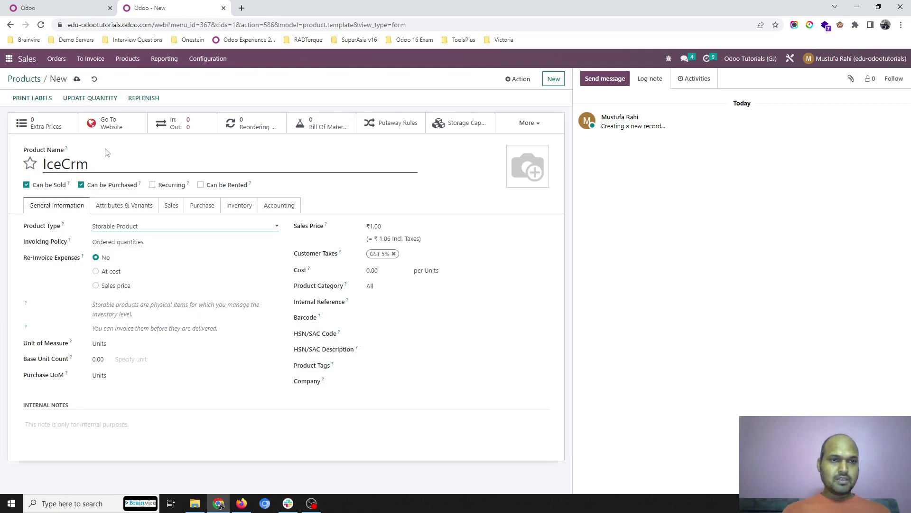
click(203, 212)
- Add the Flavour attribute with Vanilla, Chocolate and Strawberry values, then save IceCrm
click(125, 206)
click(39, 238)
click(40, 247)
click(249, 237)
click(246, 248)
click(262, 251)
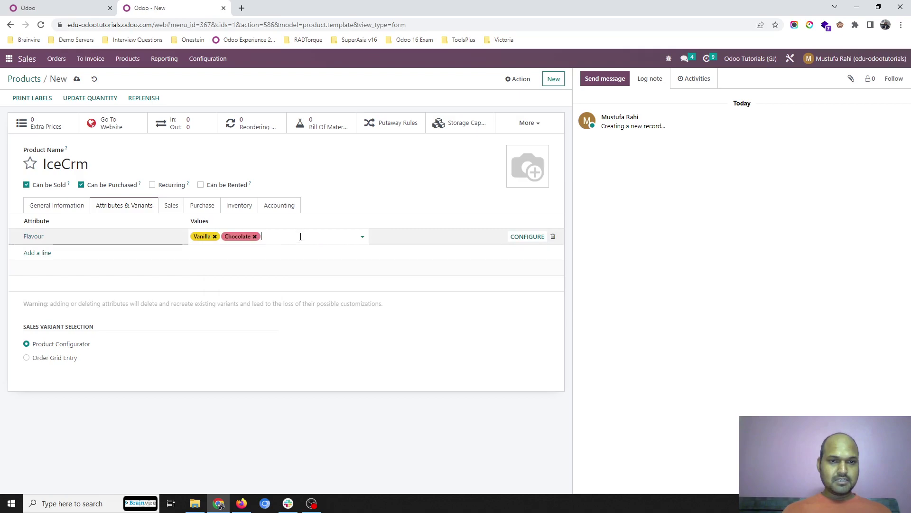
click(300, 236)
click(285, 250)
click(326, 235)
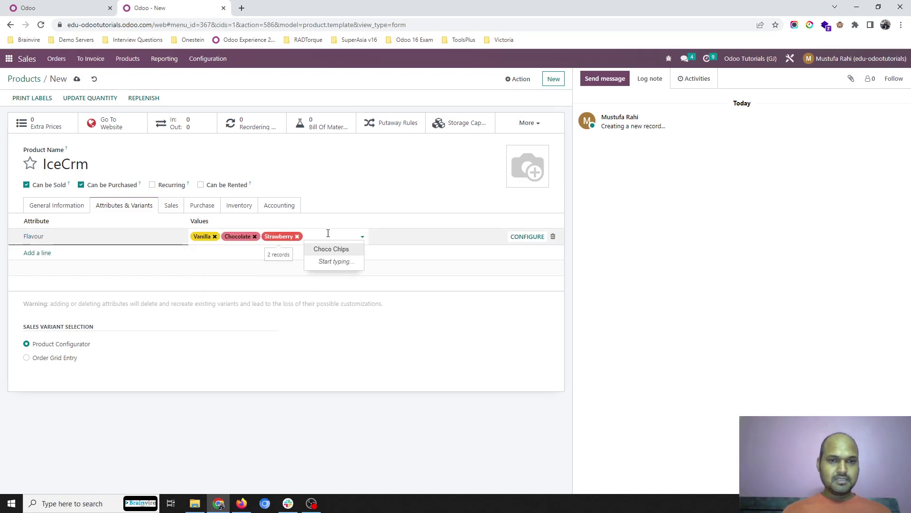
key(Escape)
click(77, 79)
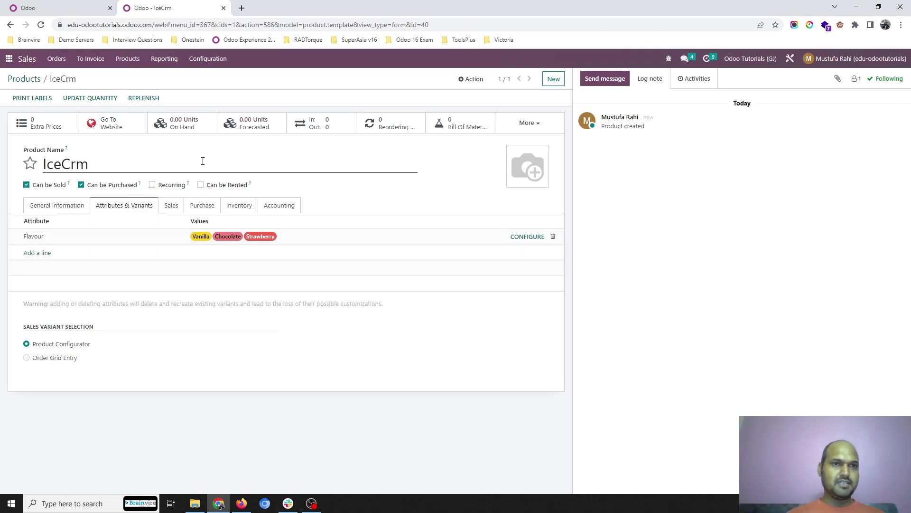
- Start a new Sales quotation for Customer 1
click(72, 12)
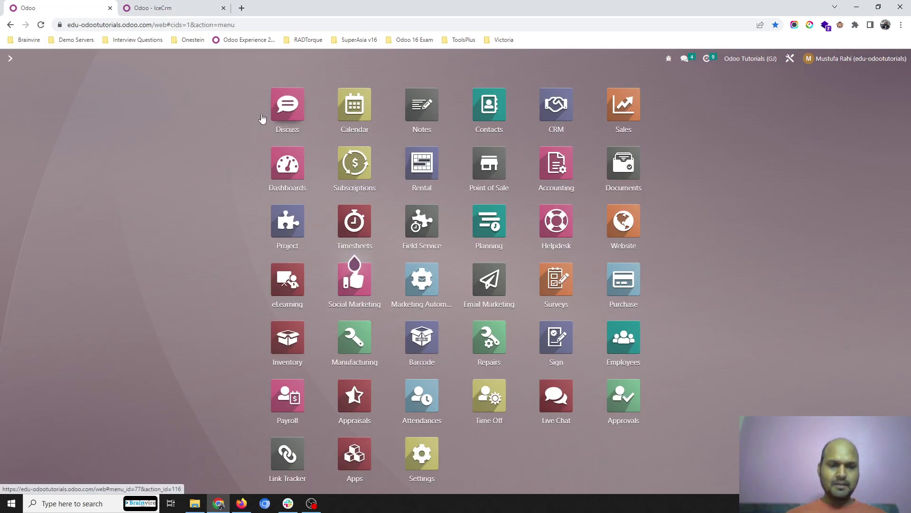
text(sale)
key(Return)
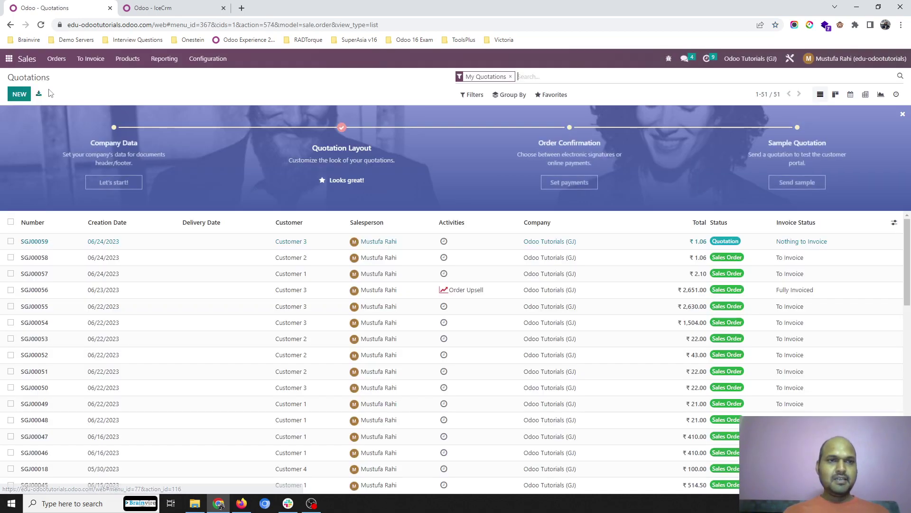
click(17, 93)
click(115, 177)
click(116, 190)
- Add an IceCrm line in Chocolate flavour, checking the product variants list meanwhile
click(45, 342)
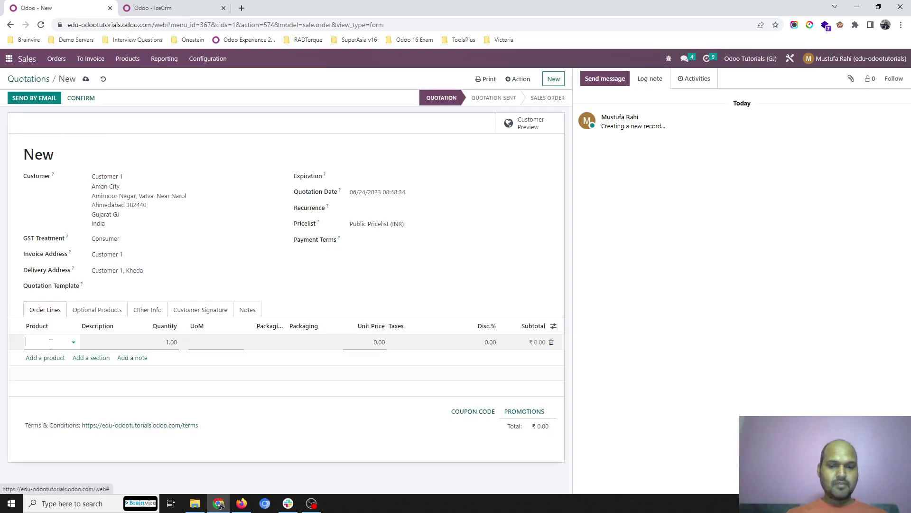
text(ice)
click(58, 367)
click(349, 147)
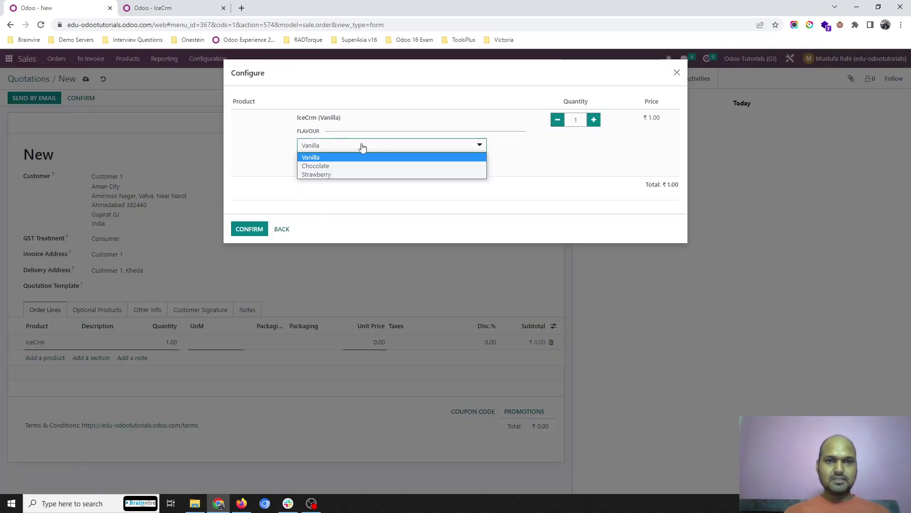
click(360, 165)
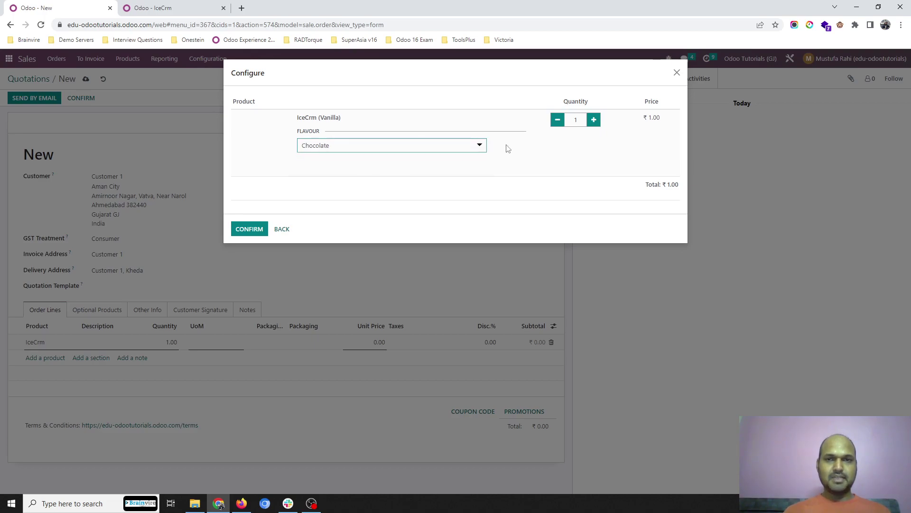
click(190, 9)
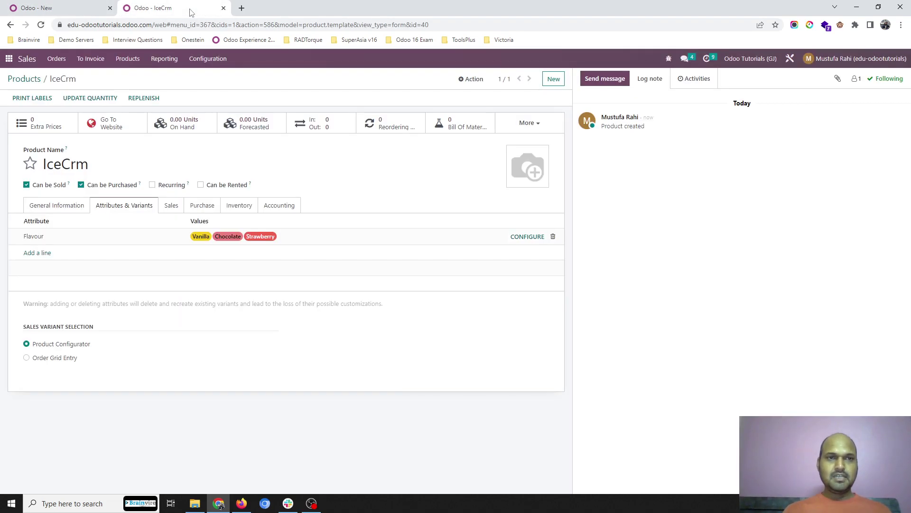
click(155, 61)
click(165, 78)
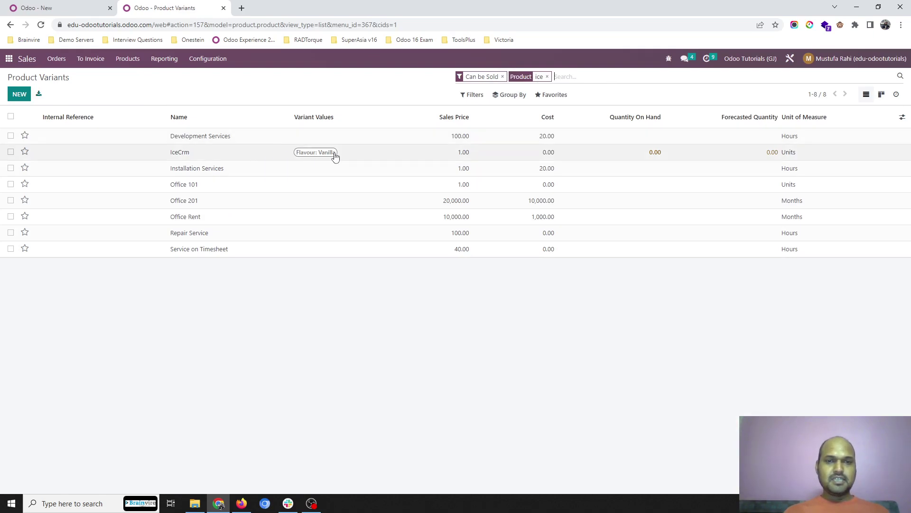
click(64, 8)
click(248, 229)
- Save quotation SGJ00060 and confirm it as a sales order, rechecking the variants list
click(86, 79)
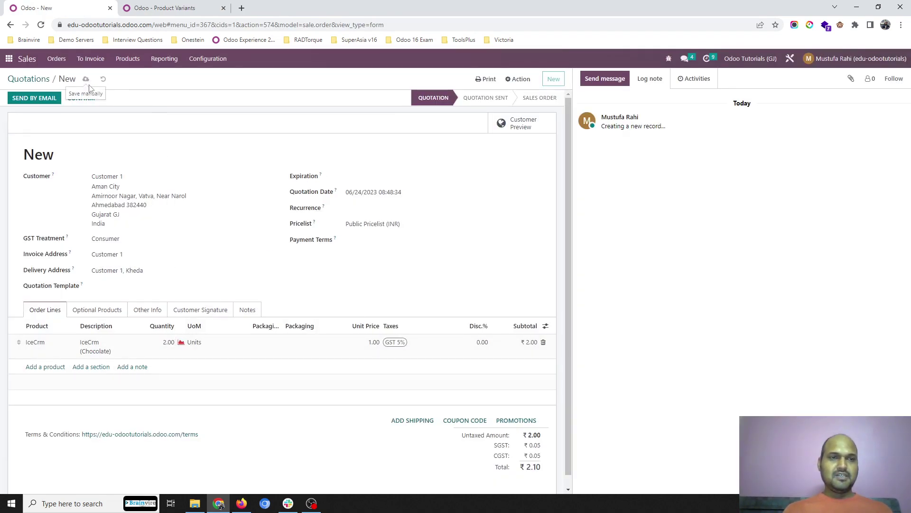
click(168, 10)
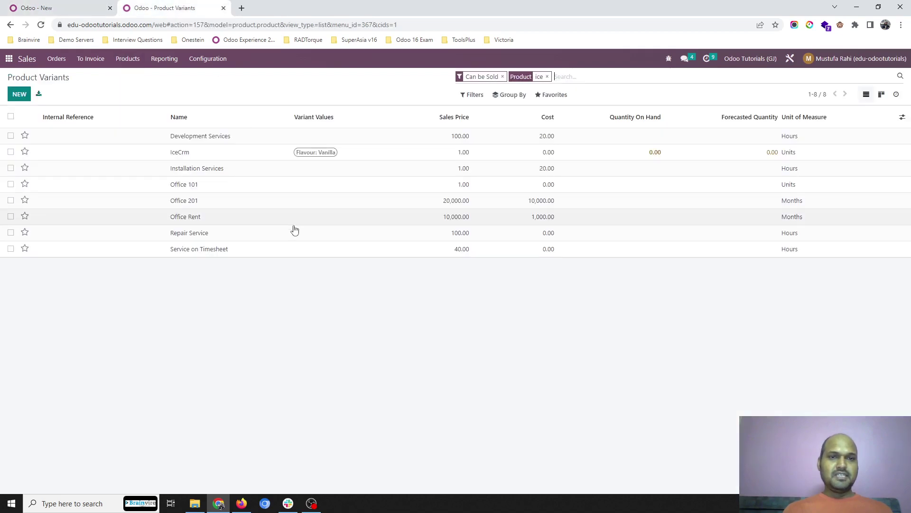
click(84, 9)
click(81, 104)
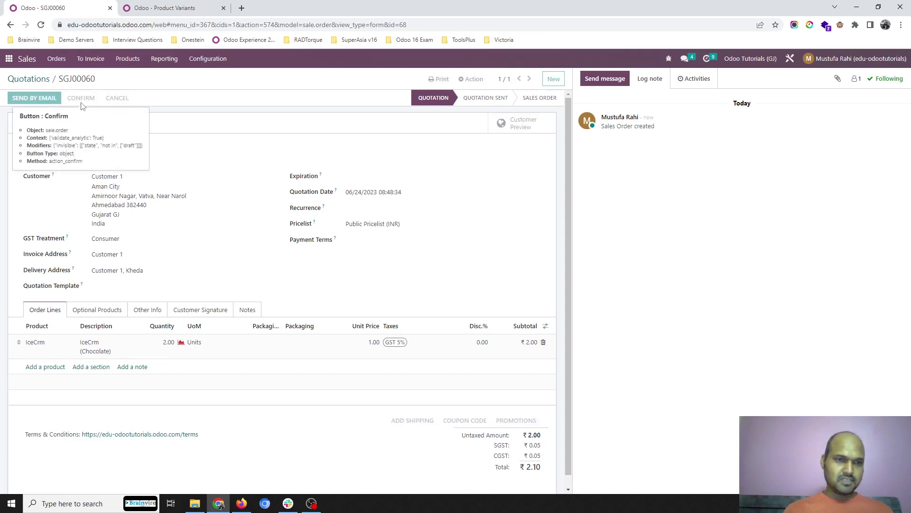
click(160, 8)
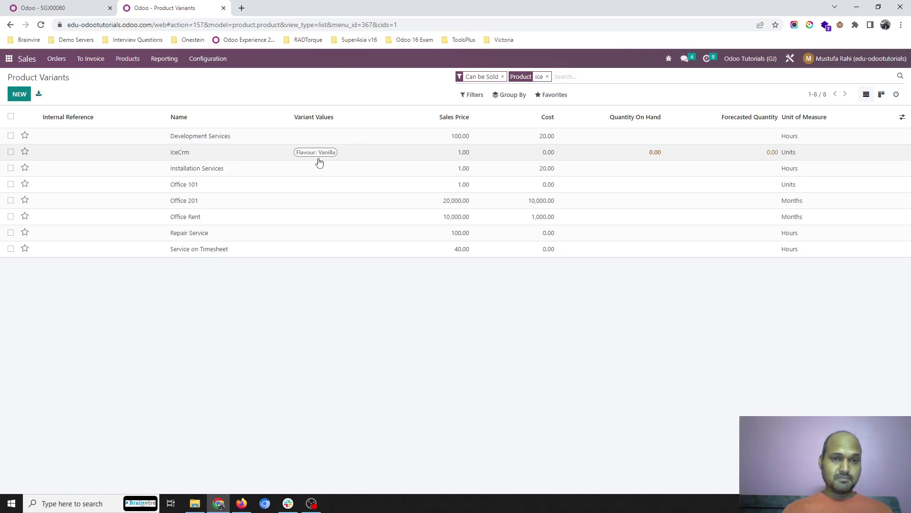
click(76, 9)
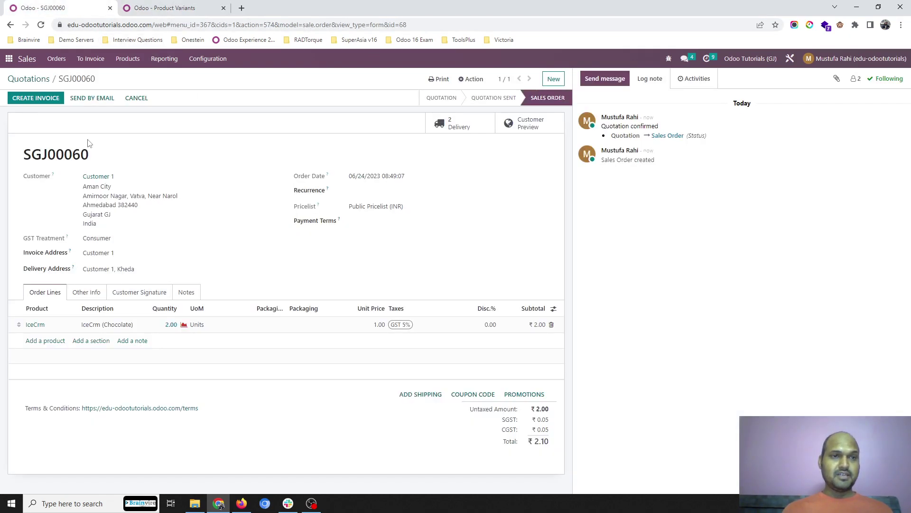
- Start a new quotation for Customer 2 with one IceCrm in Chocolate
click(554, 79)
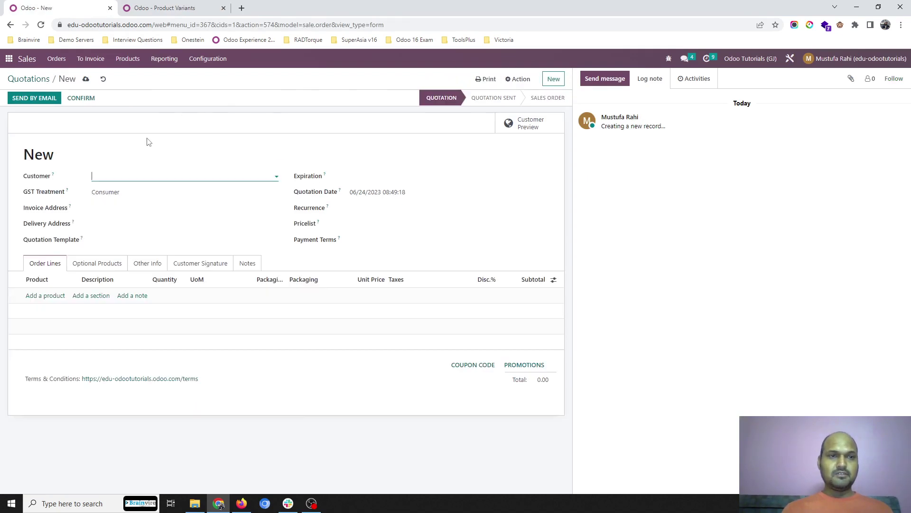
click(152, 178)
click(132, 202)
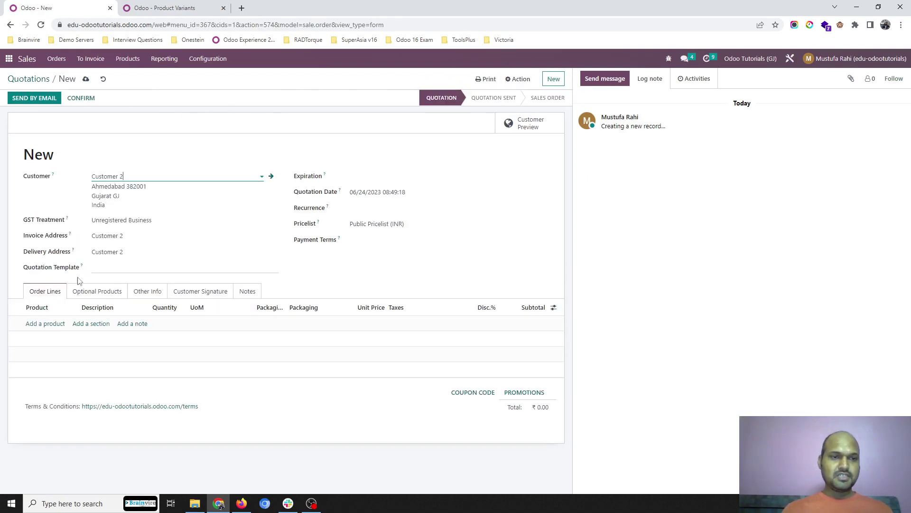
click(57, 325)
text(ice)
click(46, 349)
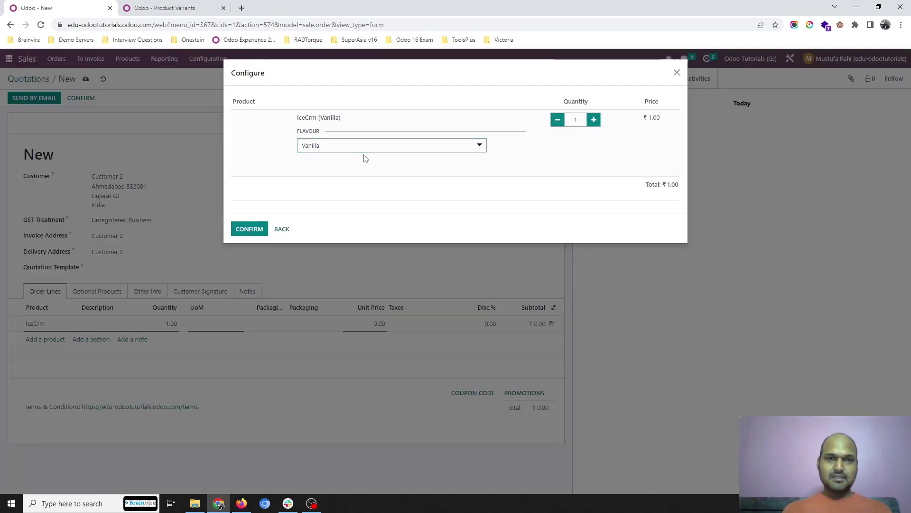
click(375, 150)
click(373, 168)
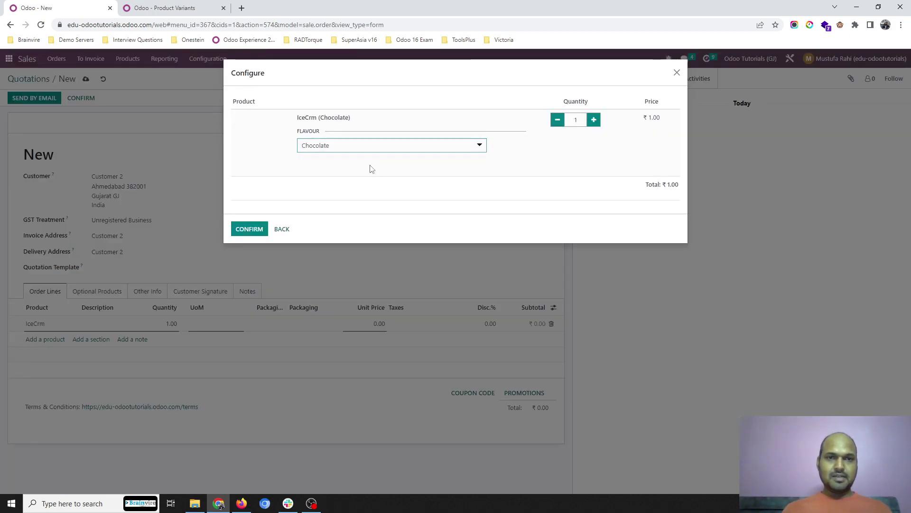
click(249, 230)
- Refresh the variants list to see the new Chocolate variant, then save SGJ00061
click(206, 4)
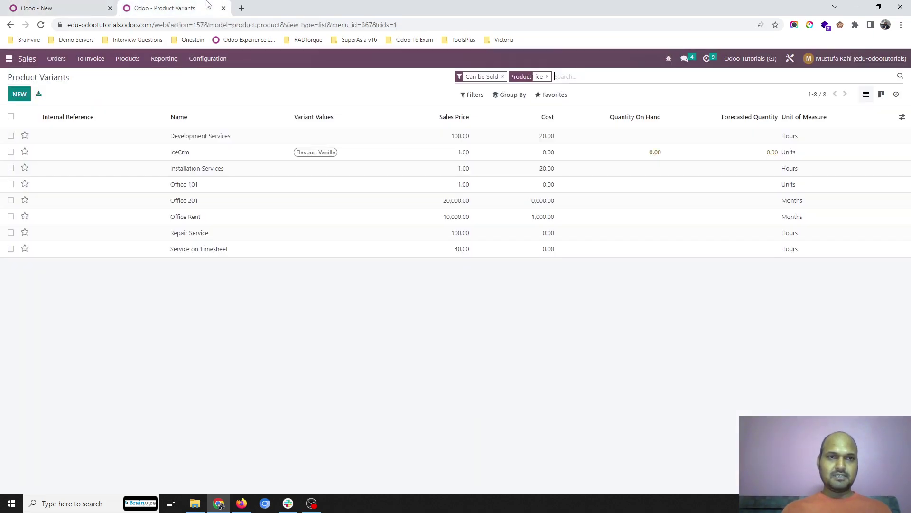
key(Return)
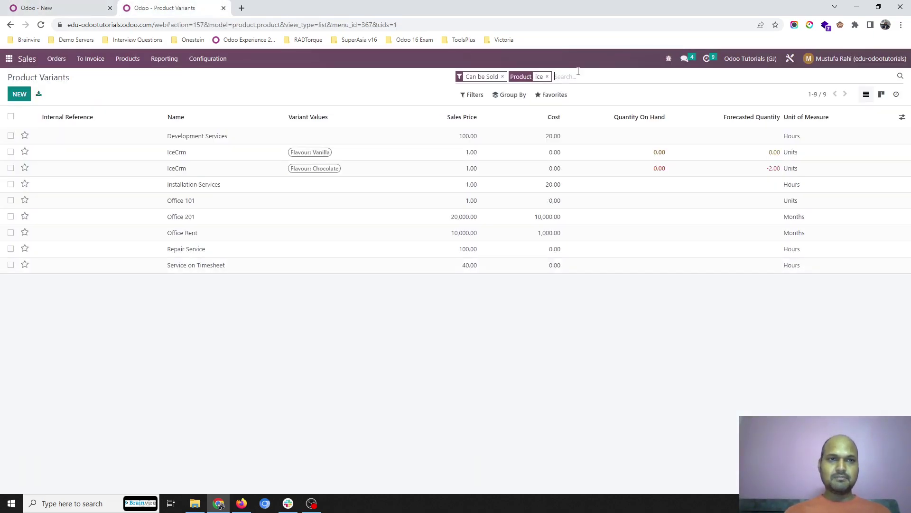
click(36, 8)
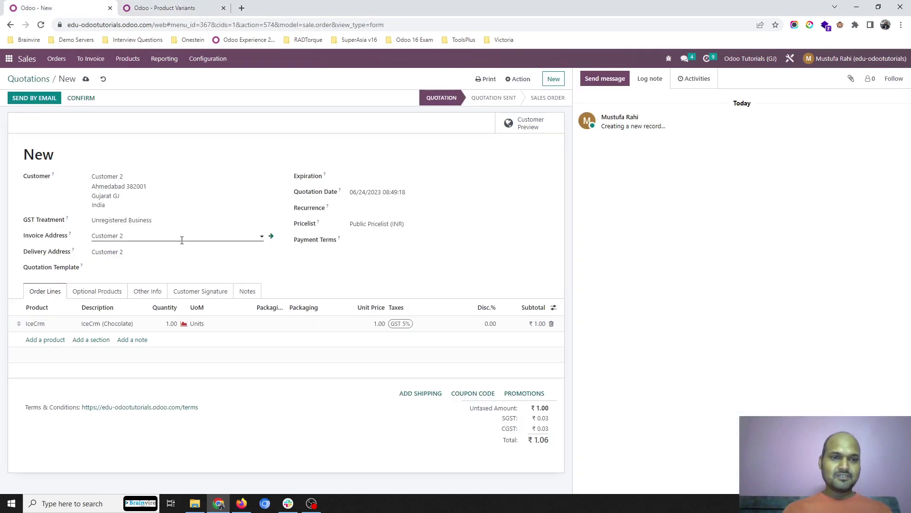
click(86, 79)
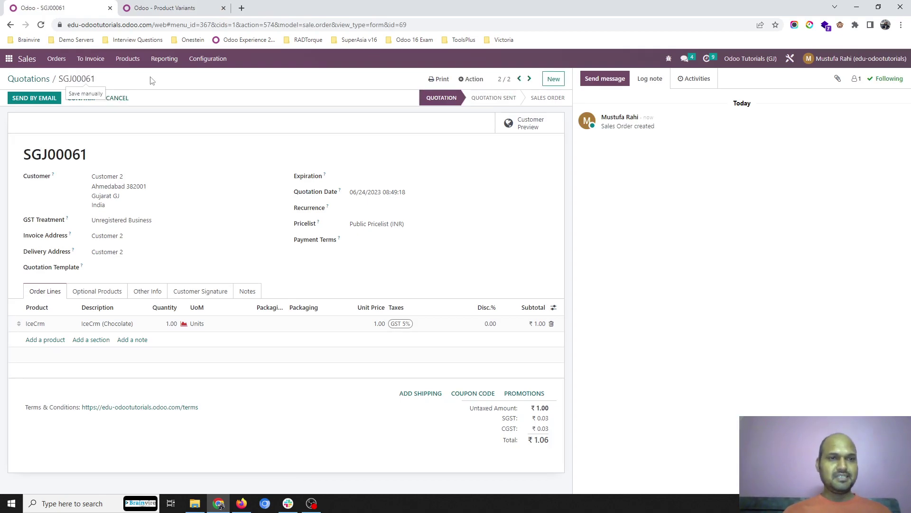
- Create the Colour attribute with Never variant creation and values Red, Black and Yellow
click(212, 58)
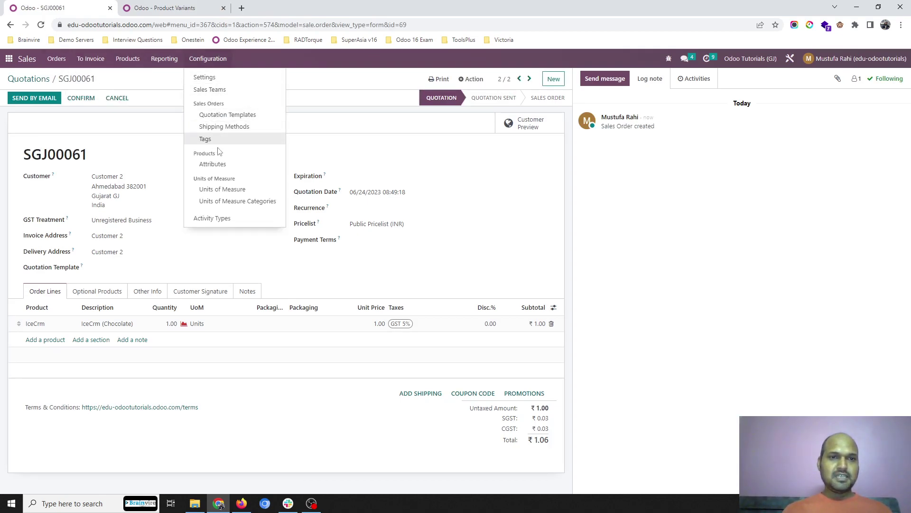
click(214, 164)
click(21, 93)
text(Colour)
key(Tab)
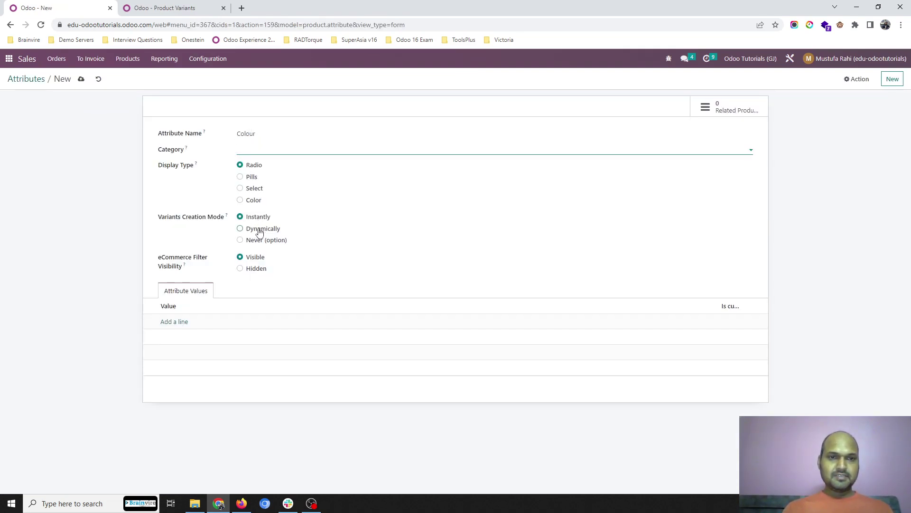
click(260, 240)
click(183, 322)
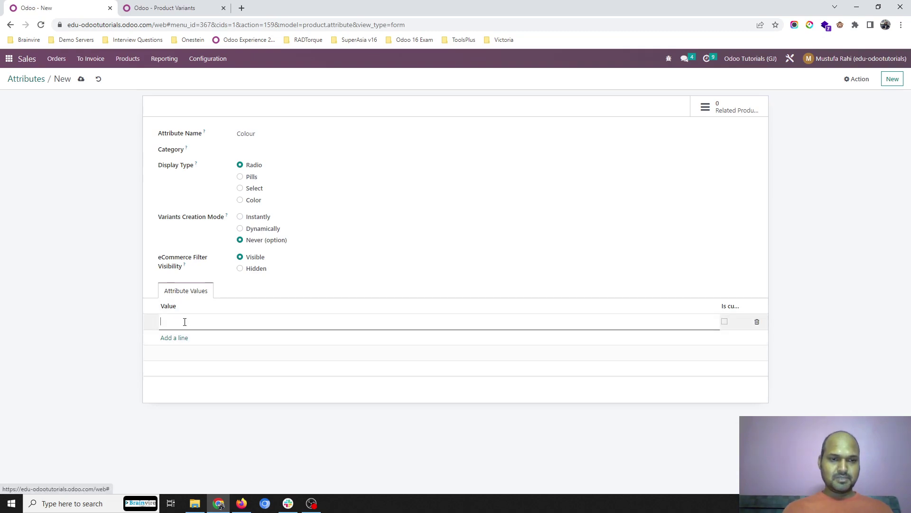
text(Red)
key(Return)
text(Black)
key(Return)
text(Yellow)
click(82, 78)
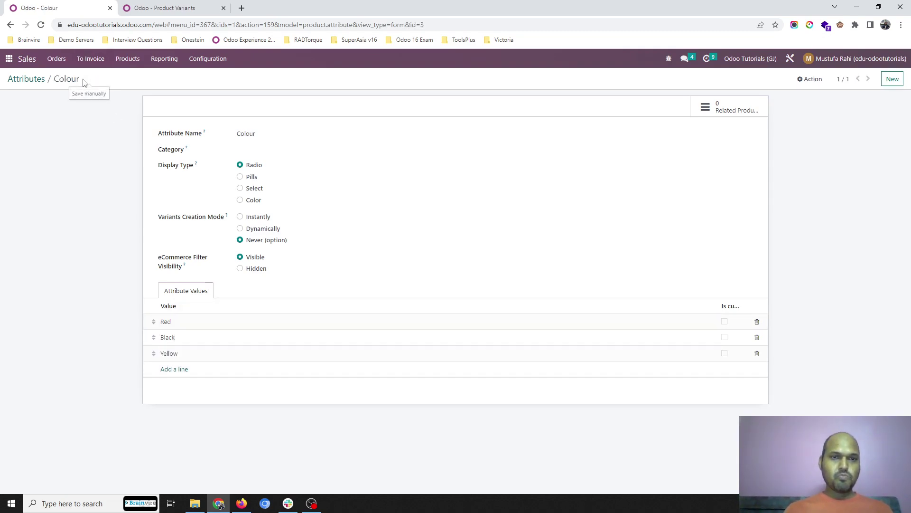
- Start a new storable product named T-shirt
click(129, 59)
click(130, 75)
click(21, 94)
text(T-shirt)
click(135, 226)
click(142, 254)
- Give the T-shirt the Colour attribute with Red, Black and Yellow values, and save
click(129, 207)
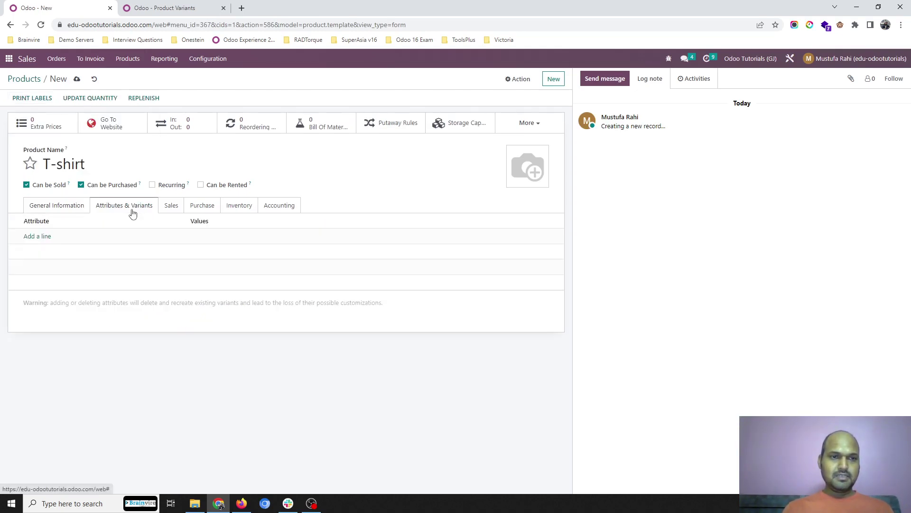
click(43, 236)
click(59, 272)
click(224, 238)
click(224, 248)
click(266, 241)
click(267, 249)
click(283, 235)
click(271, 251)
click(78, 79)
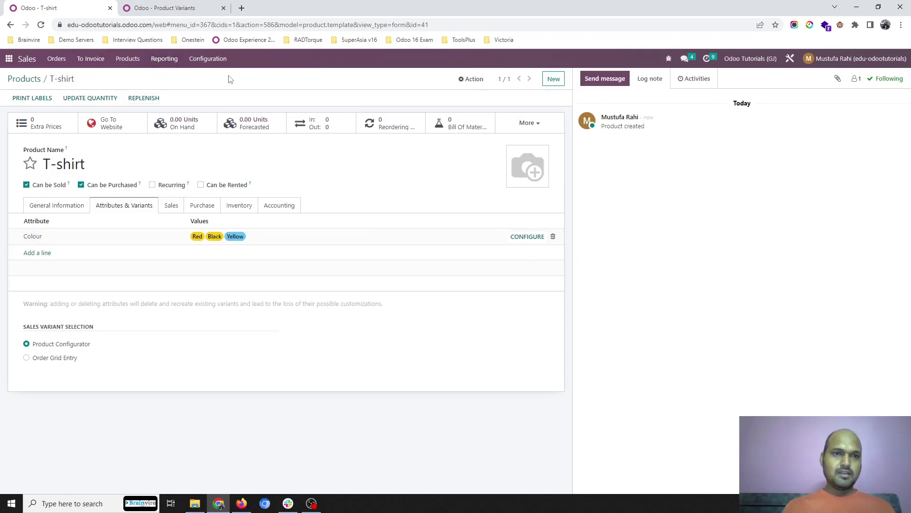
- Filter the product variants list down to T-shirt, then return to the product
click(159, 6)
key(BackSpace)
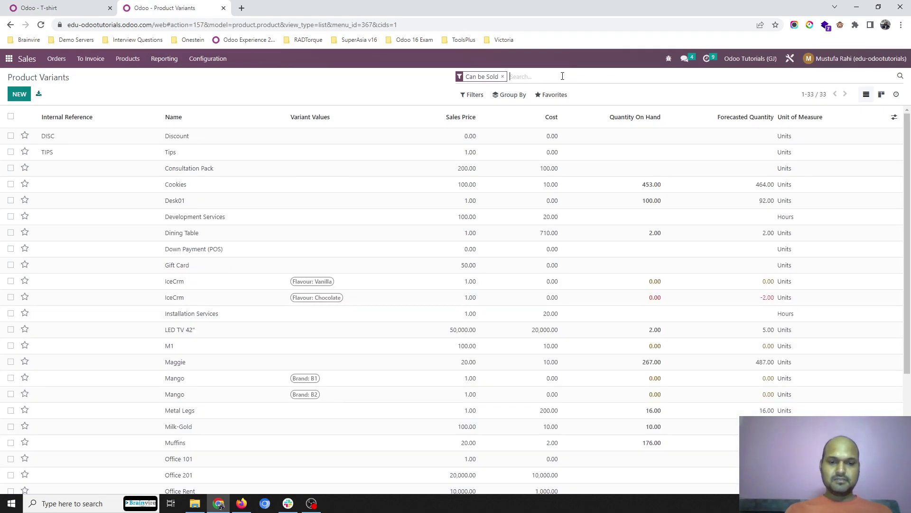
text(t-sh)
key(Return)
click(86, 9)
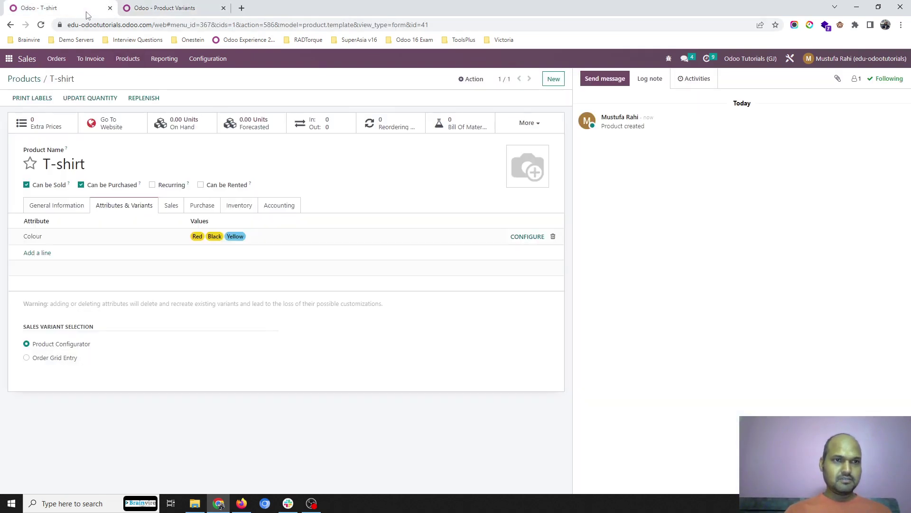
- Abandon a stray blank product and open the Quotations list
click(33, 79)
click(56, 59)
click(24, 95)
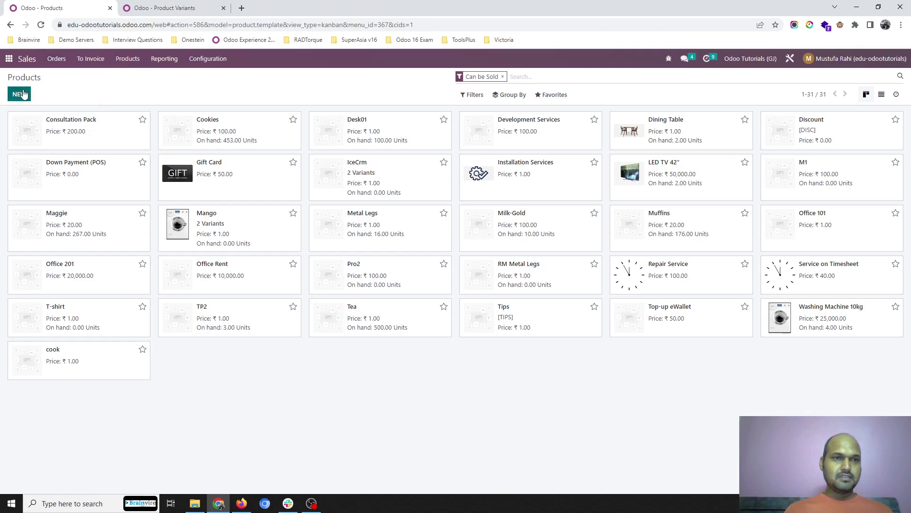
click(29, 98)
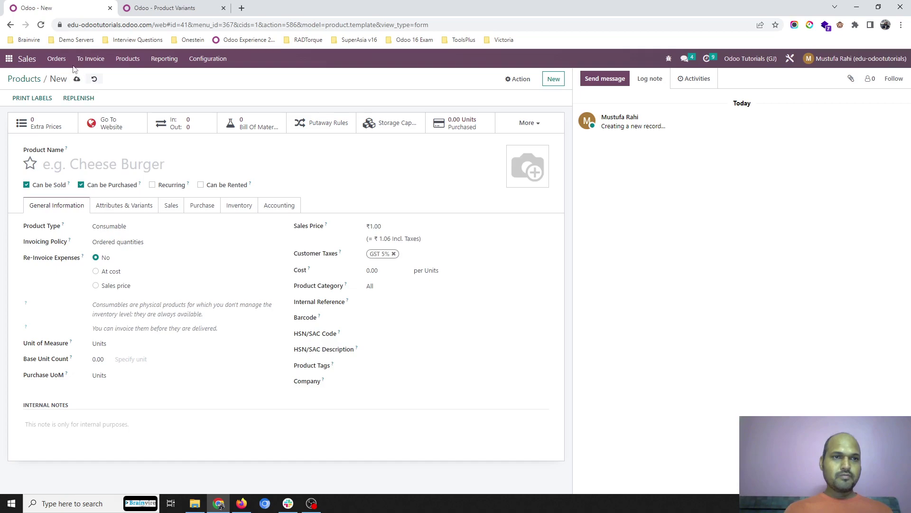
click(93, 78)
click(56, 59)
click(68, 78)
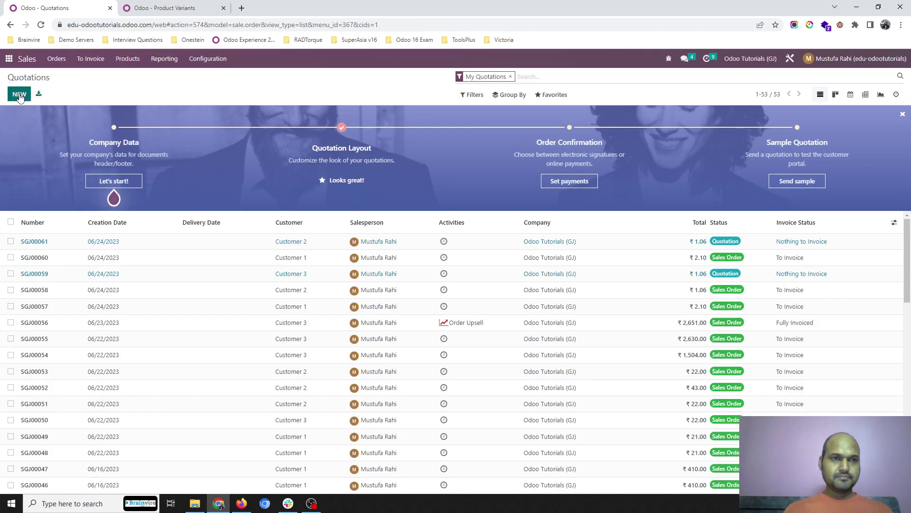
- Create quotation SGJ00062 for Customer 4 with one Yellow T-shirt and save it
click(19, 94)
click(154, 176)
click(141, 226)
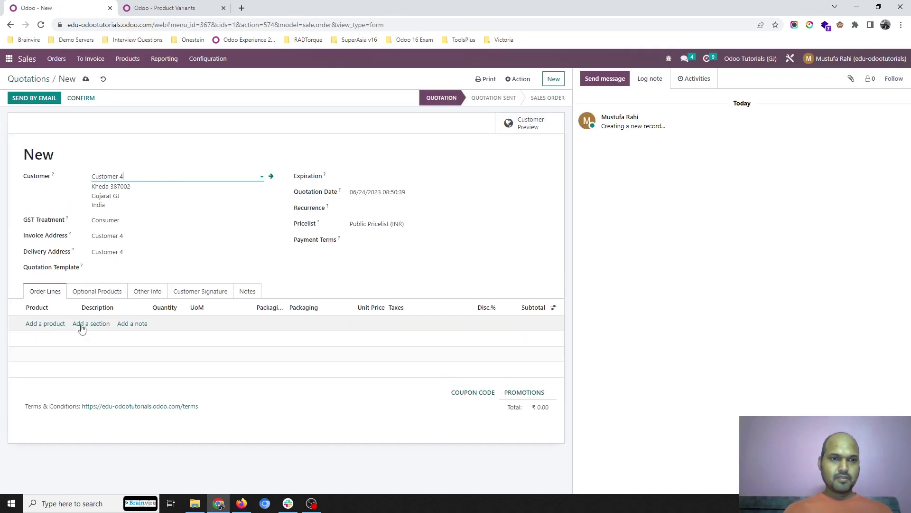
click(63, 324)
text(t-s)
click(45, 337)
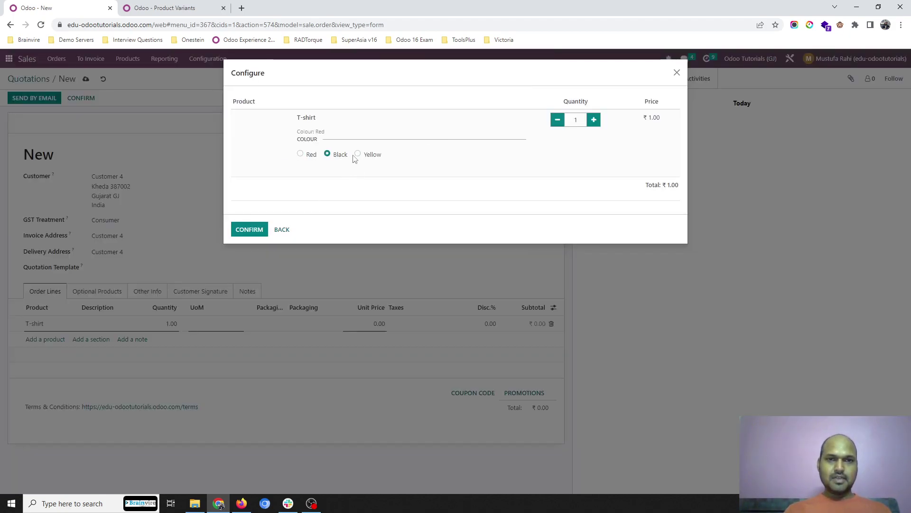
click(250, 230)
click(86, 79)
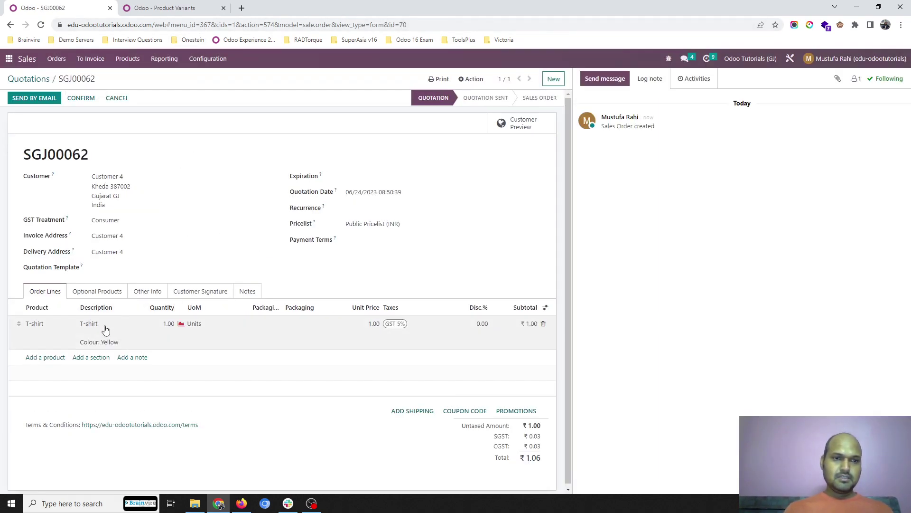
click(183, 15)
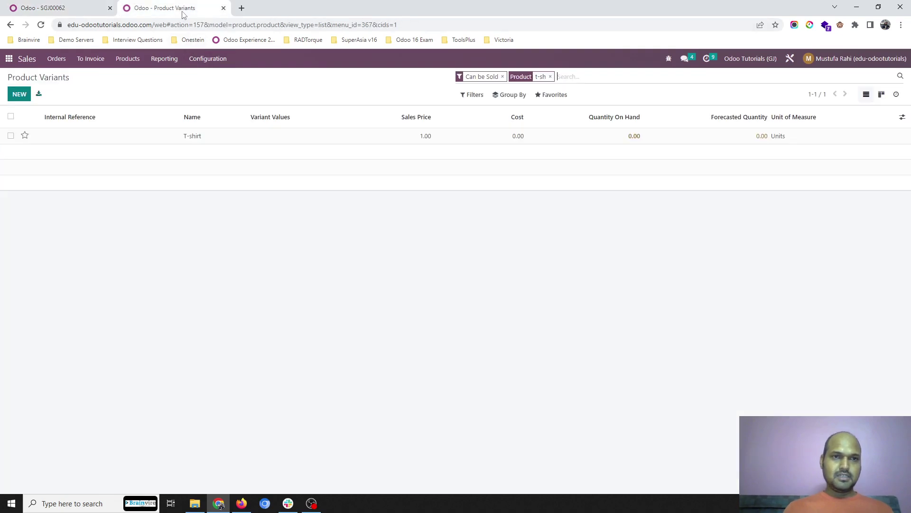
click(550, 76)
text(t-)
key(Return)
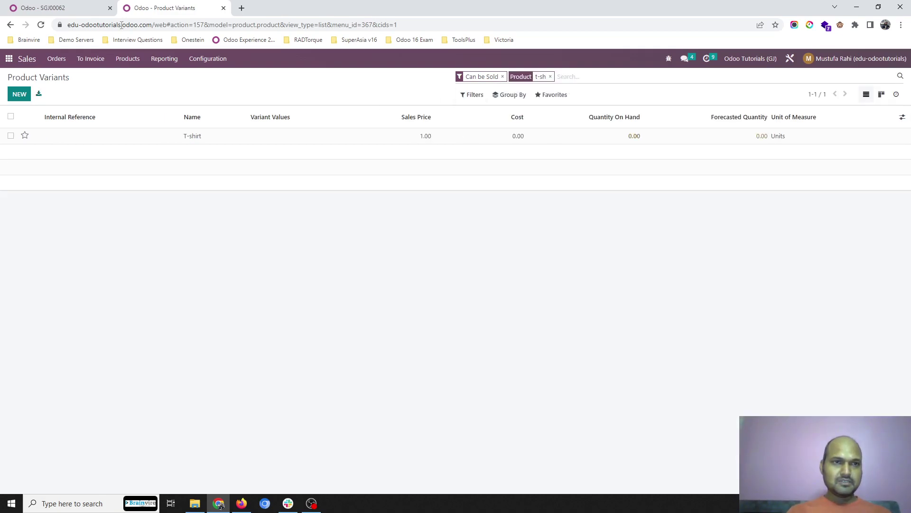
click(100, 8)
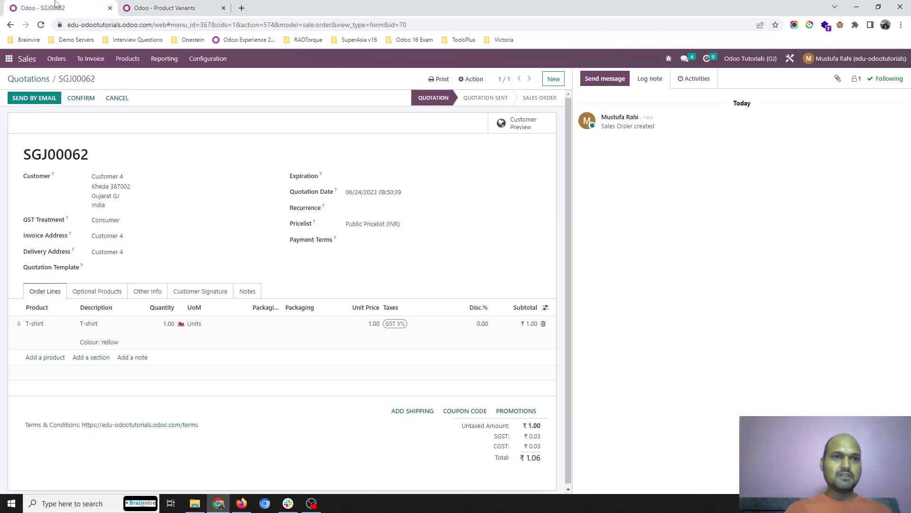
- Confirm SGJ00062 and step from its OGJ/OUT delivery to the OGJ/PICK transfer
click(81, 98)
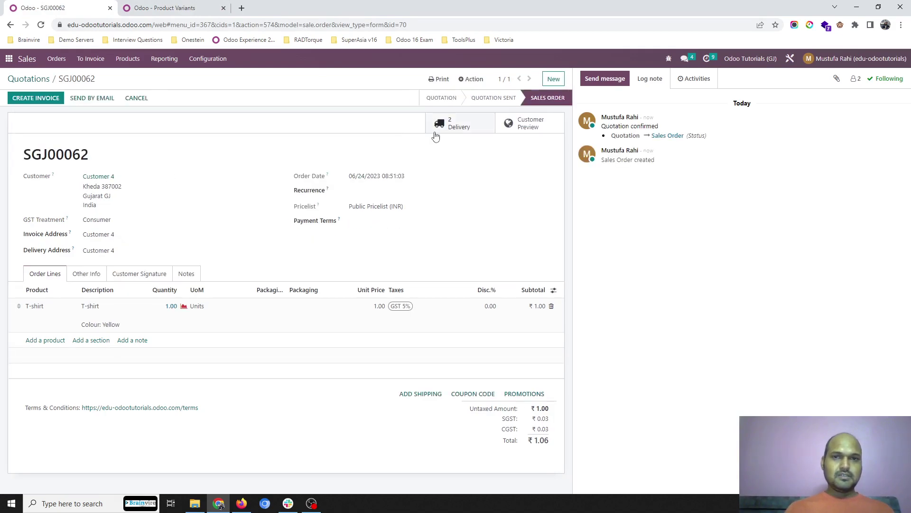
click(452, 124)
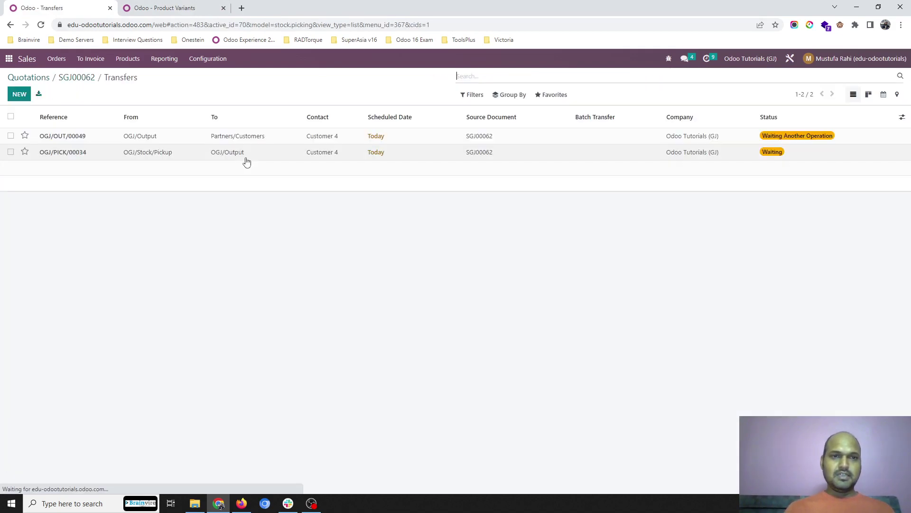
click(189, 142)
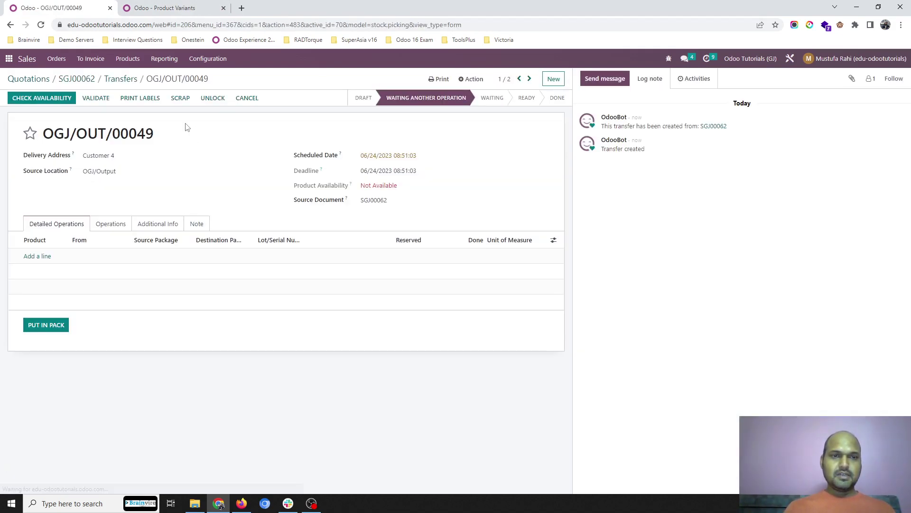
click(529, 79)
- Open the T-shirt's forecasted report from the pick transfer's Operations tab
click(110, 210)
click(157, 210)
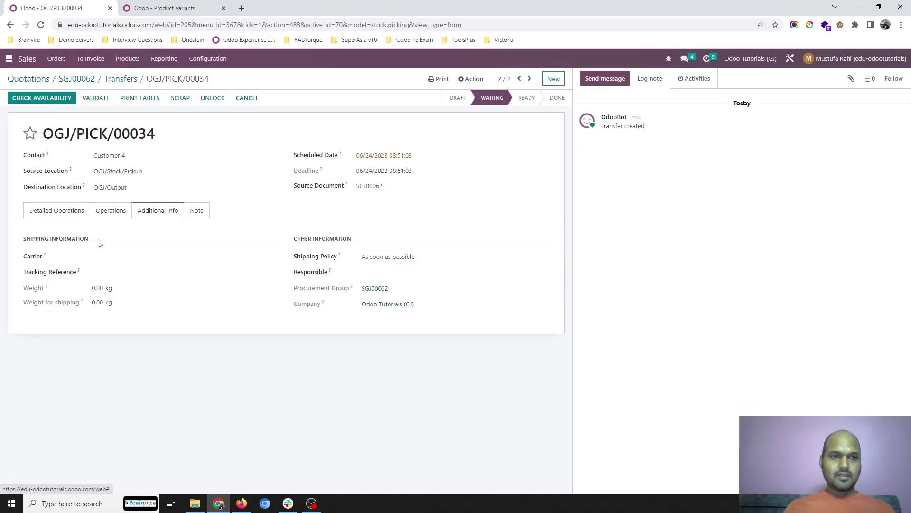
click(97, 210)
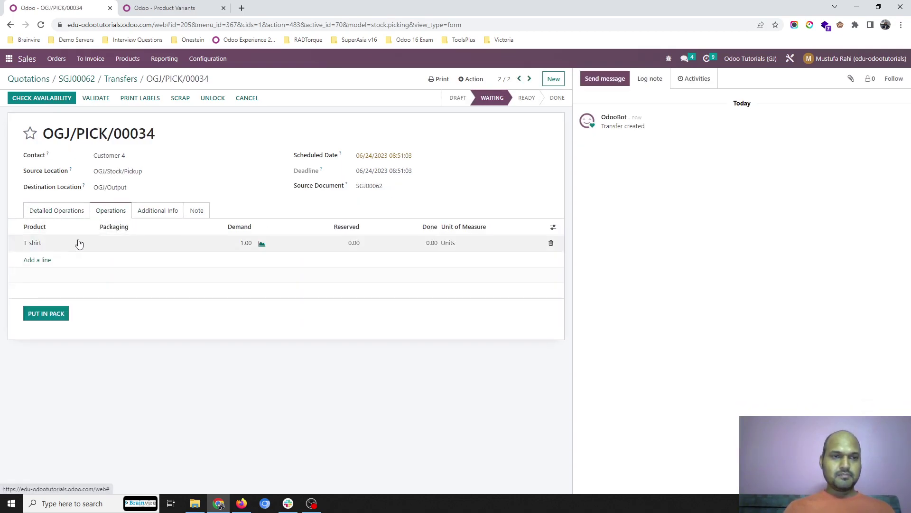
click(552, 227)
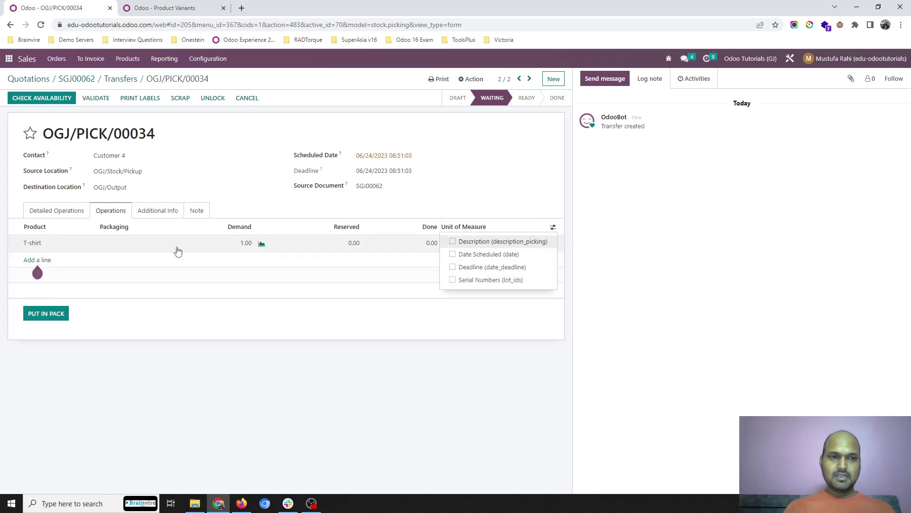
click(260, 245)
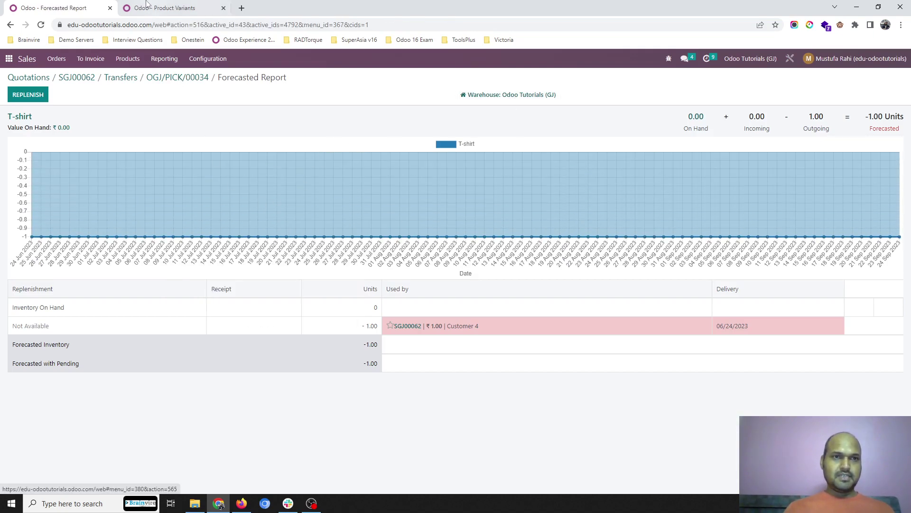
- Filter product variants to T-shirt and compare its -1.00 forecast in the other tab
click(146, 6)
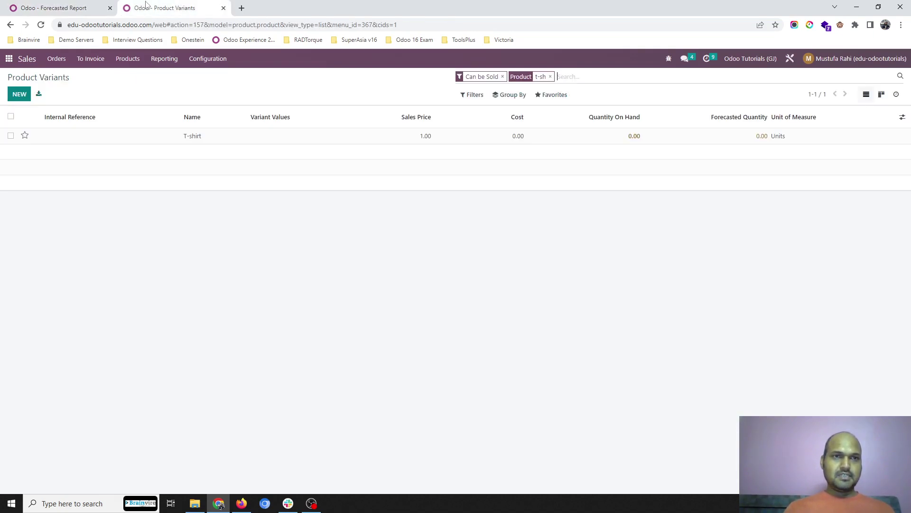
click(120, 64)
click(135, 90)
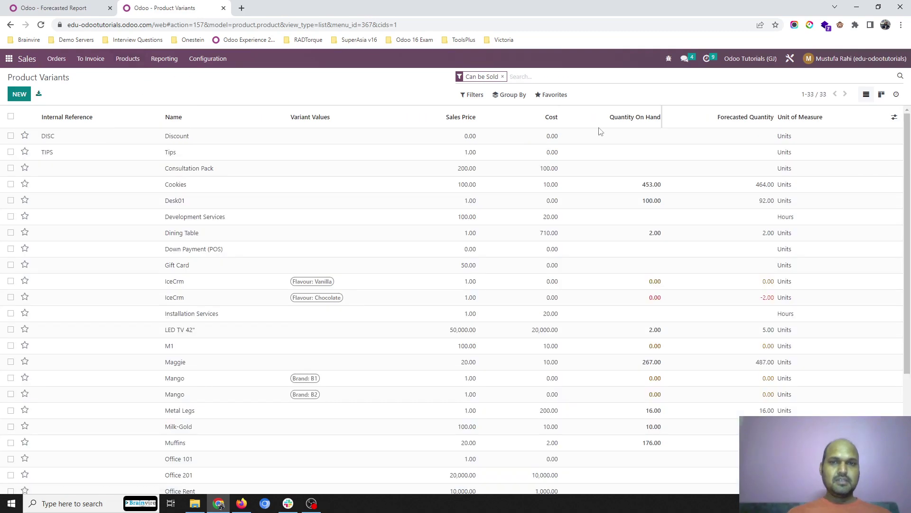
text(t-sh)
key(Return)
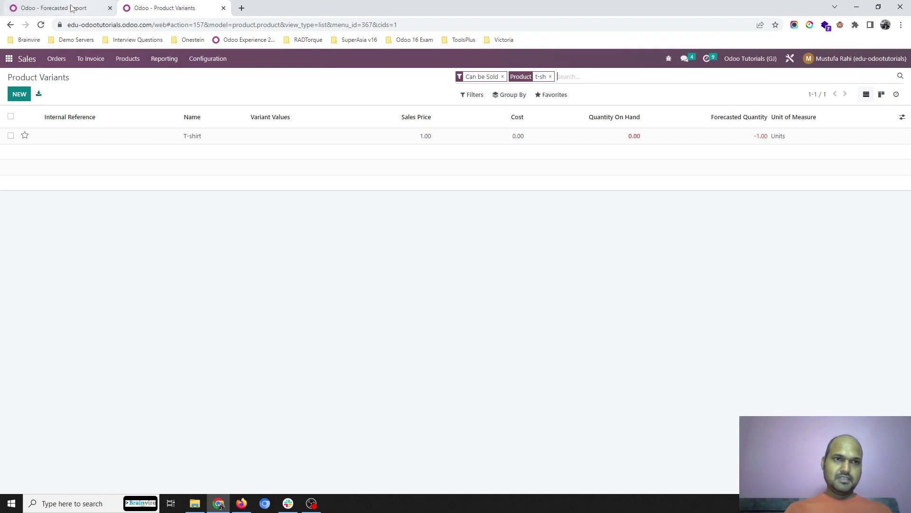
click(72, 8)
click(164, 7)
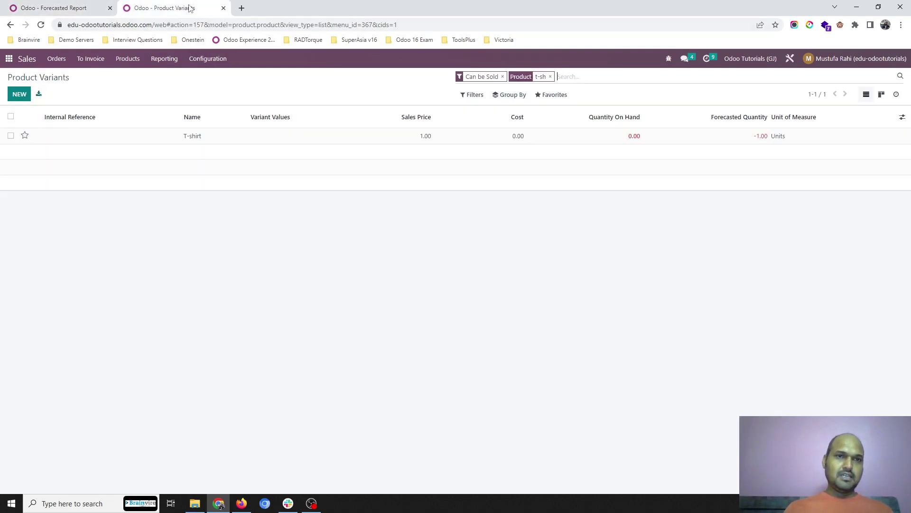
- Start a new Purchase request for quotation from Vendor 2
click(9, 59)
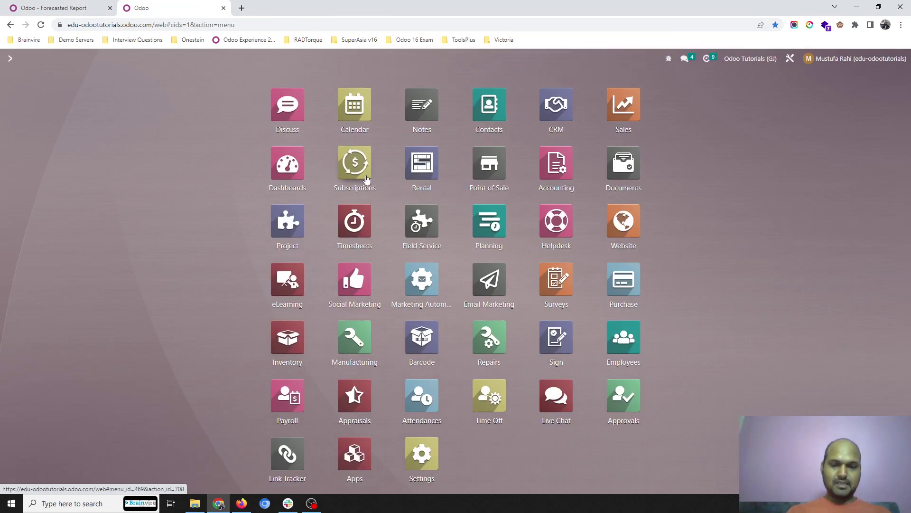
text(purch)
key(Escape)
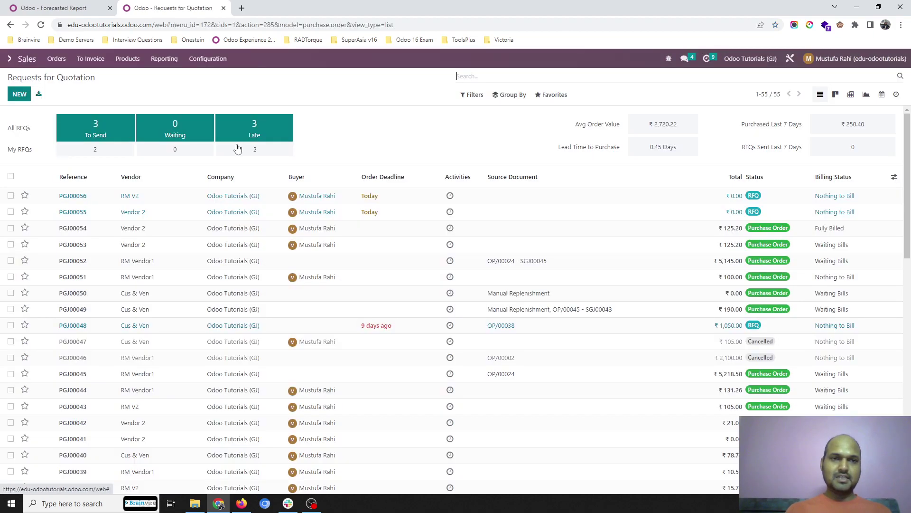
click(20, 96)
click(203, 165)
click(175, 190)
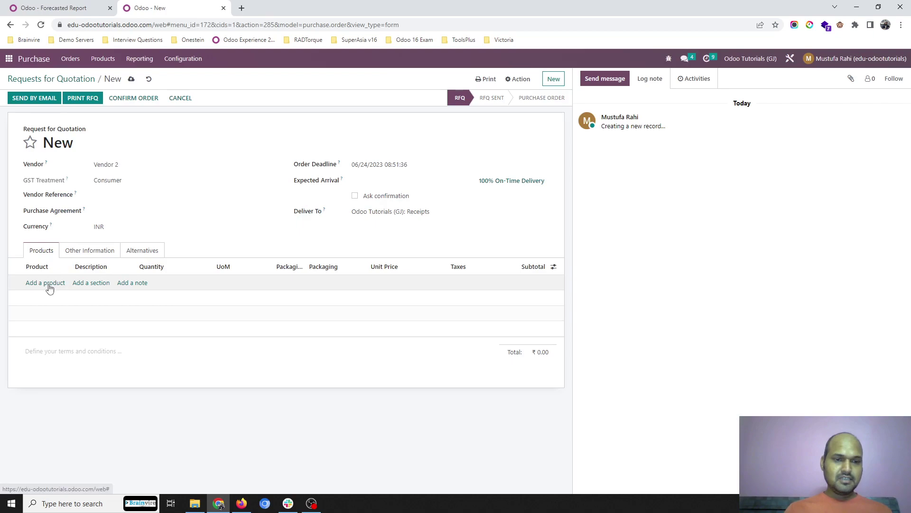
- Add one T-shirt line and save the request as PGJ00057
click(45, 282)
text(t-s)
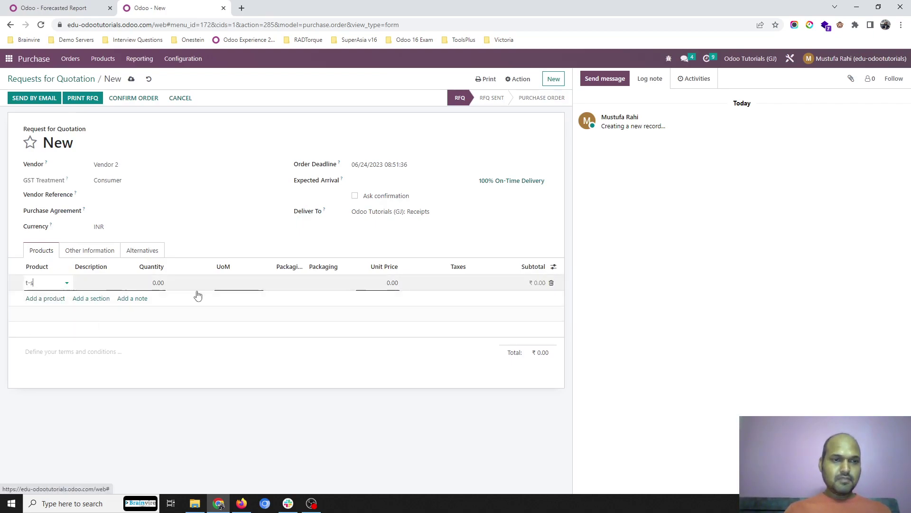
key(Return)
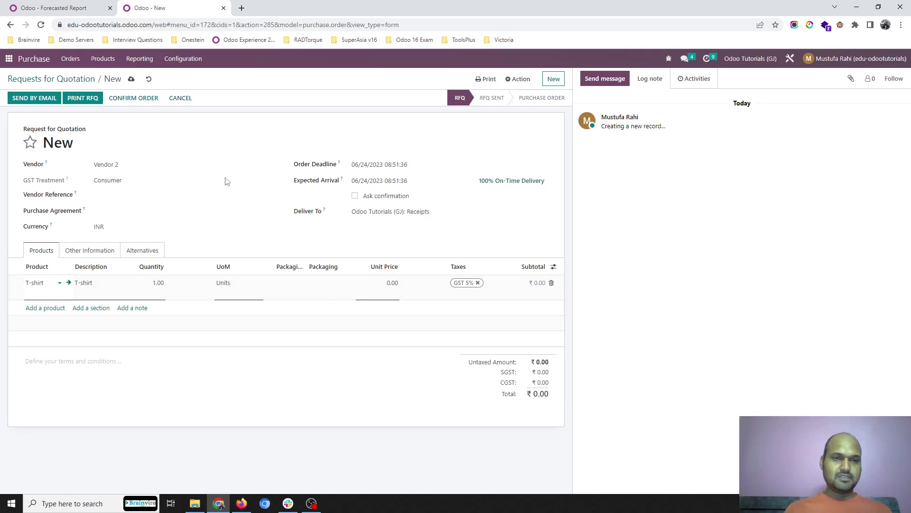
click(99, 292)
click(131, 80)
click(85, 10)
click(170, 6)
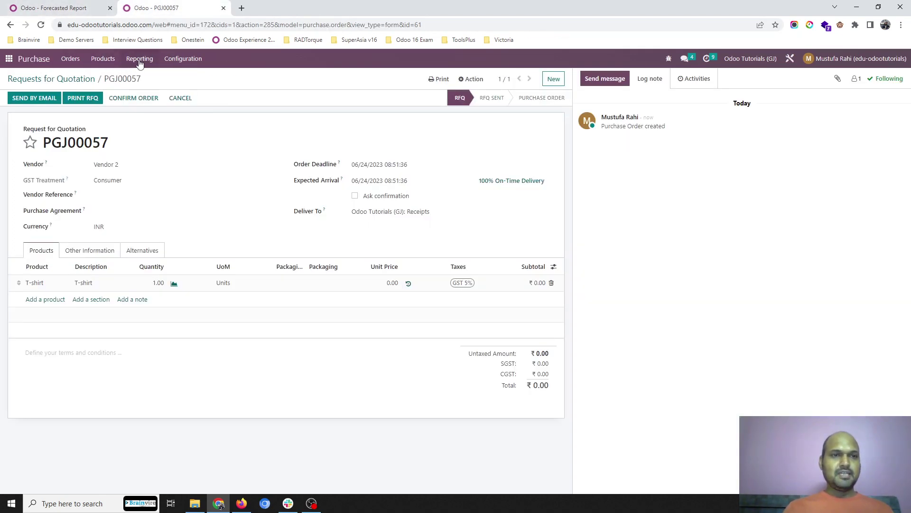
- Start a new product variant with Storable Product as its type
click(103, 59)
click(119, 90)
click(20, 94)
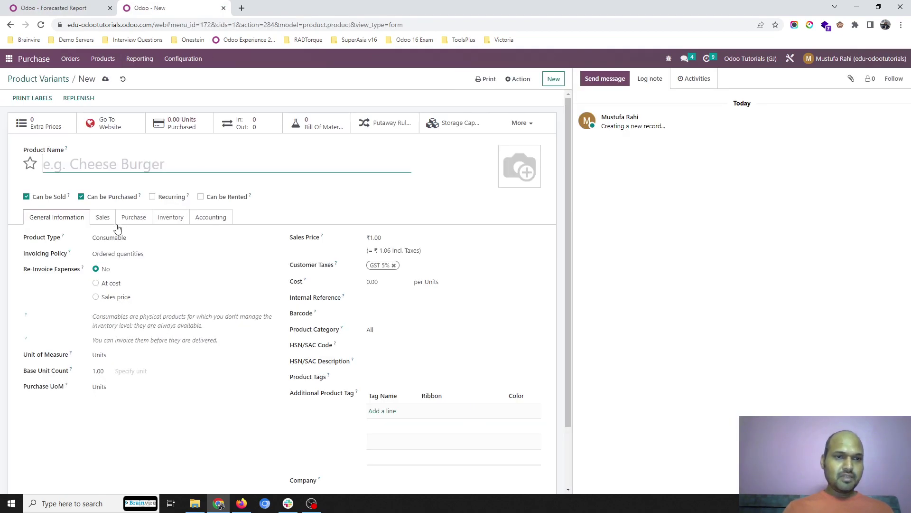
click(127, 236)
click(132, 263)
- Browse the Purchase, Sales and Inventory tabs, then discard the unsaved product
click(137, 219)
click(84, 218)
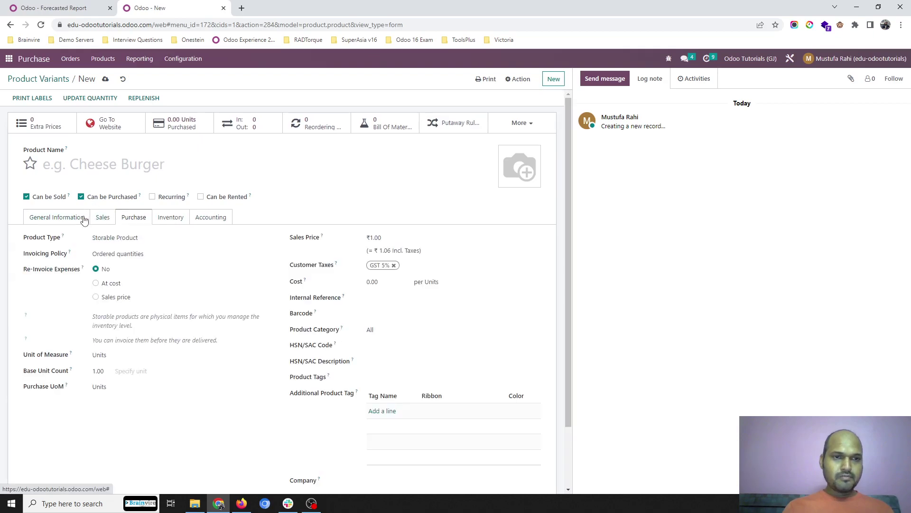
click(104, 220)
click(147, 220)
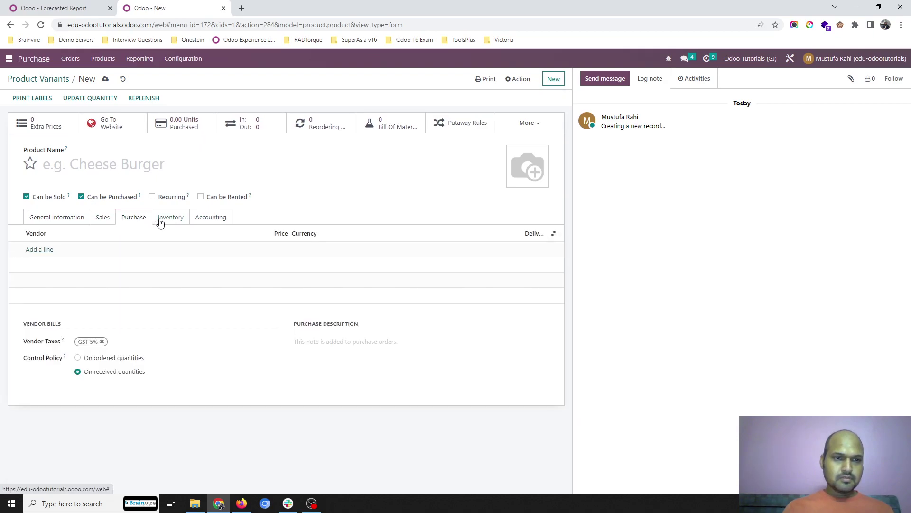
click(170, 218)
scroll(173, 284, down, 2)
scroll(173, 284, up, 2)
click(71, 219)
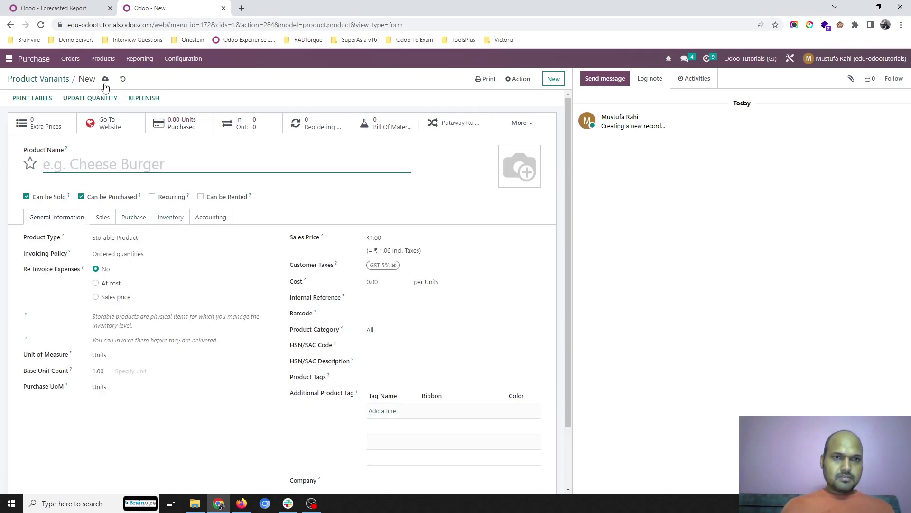
click(122, 79)
click(102, 58)
- Find the T-shirt product and show its Attributes & Variants tab
click(106, 82)
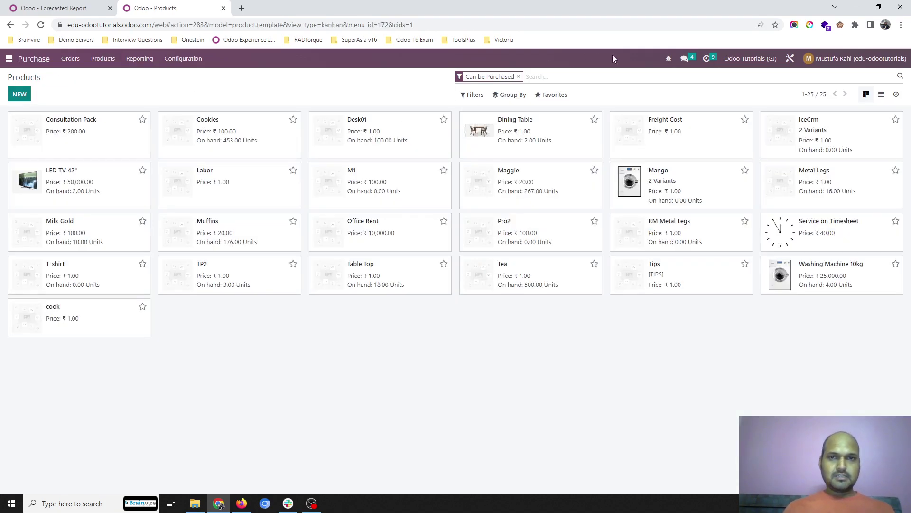
text(t-s)
key(Return)
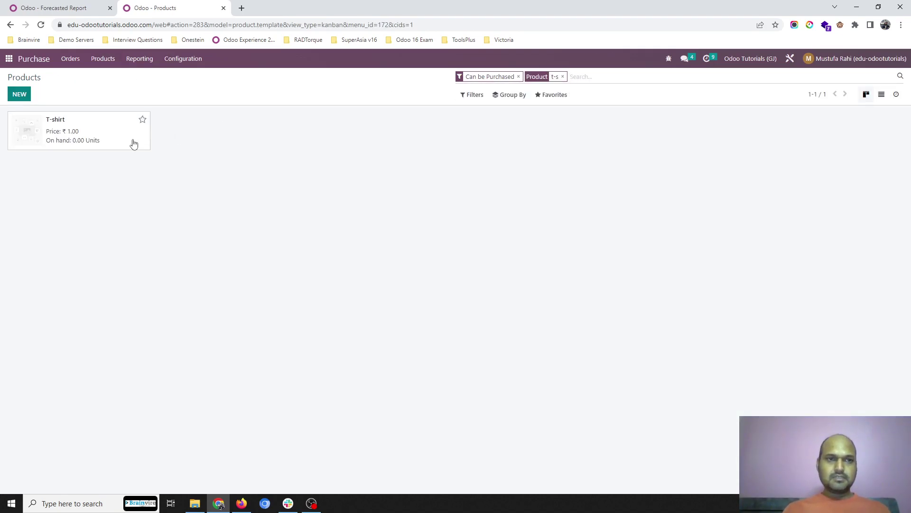
click(110, 135)
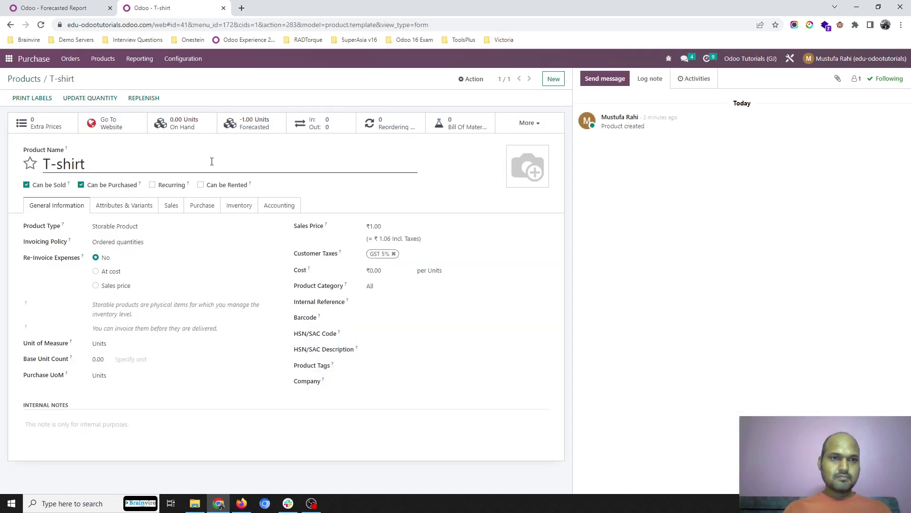
click(143, 208)
- Review the Colour attribute's Red value and its available actions
click(539, 237)
click(177, 141)
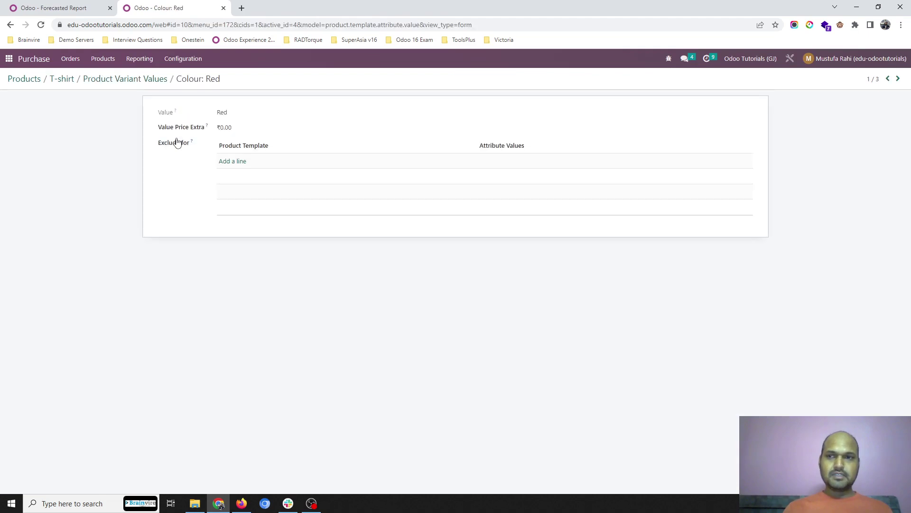
click(135, 80)
click(10, 135)
click(422, 95)
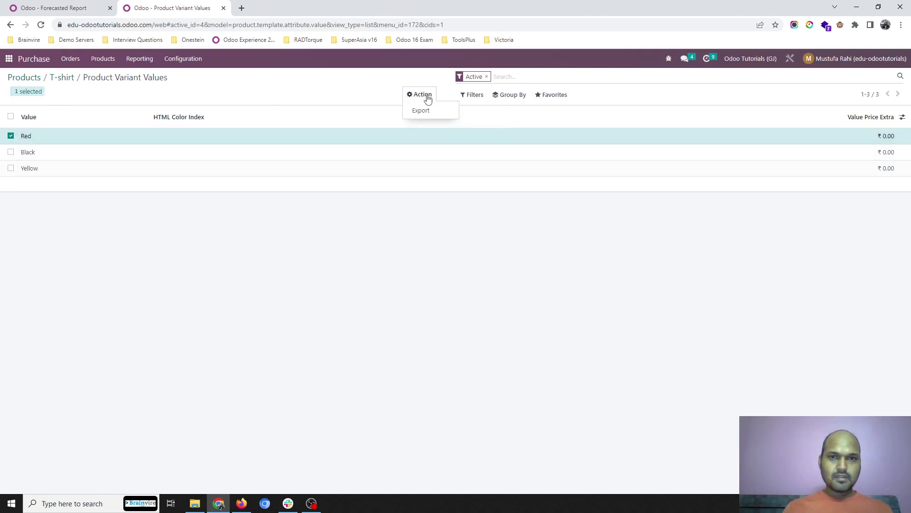
click(61, 78)
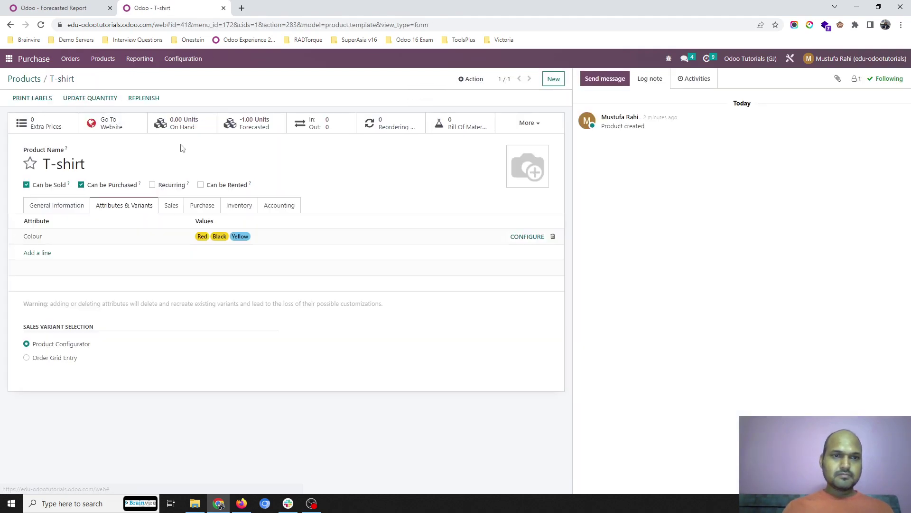
- Review the T-shirt's sales settings and start a new extra price rule
click(540, 124)
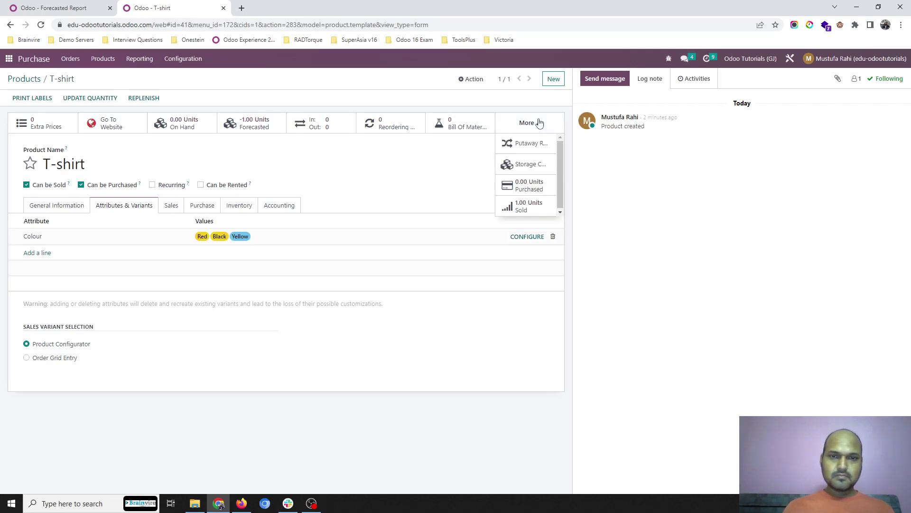
click(539, 122)
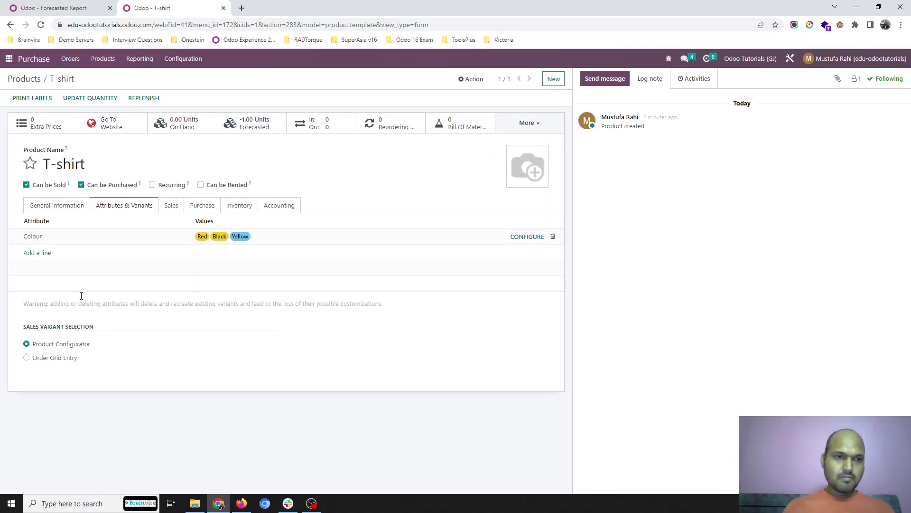
click(168, 210)
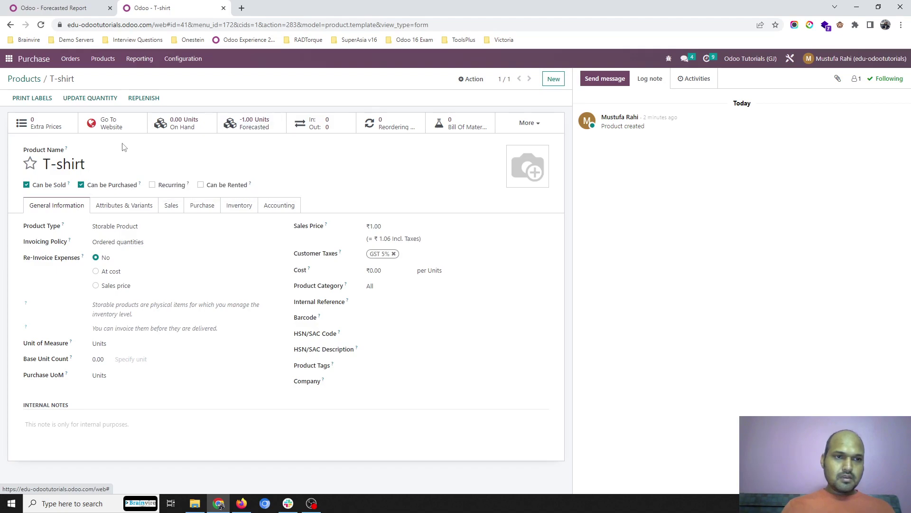
click(60, 129)
click(20, 93)
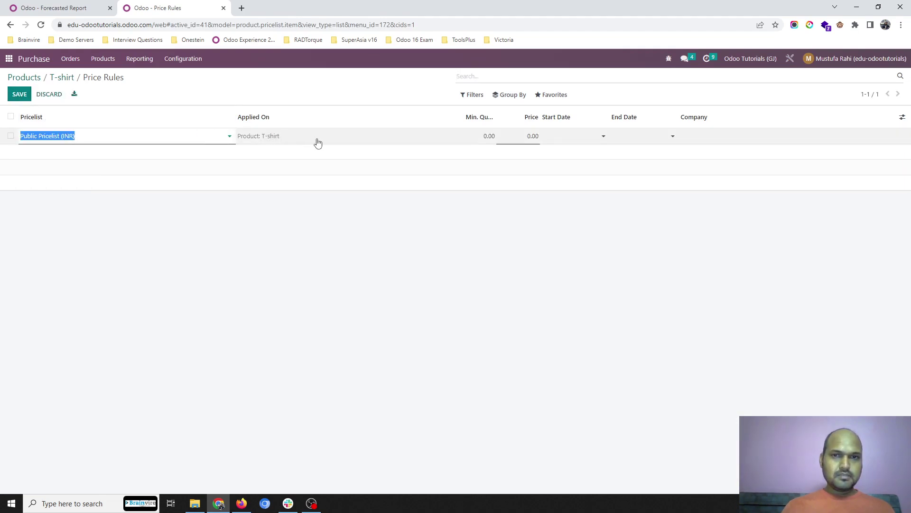
click(903, 117)
key(Escape)
key(Tab)
- Go from the T-shirt form to the Product Variants list
click(70, 79)
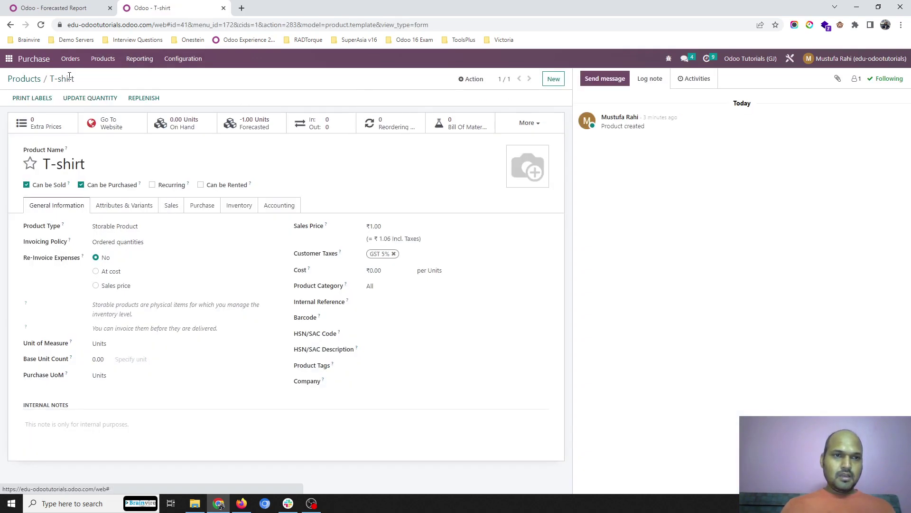
click(104, 60)
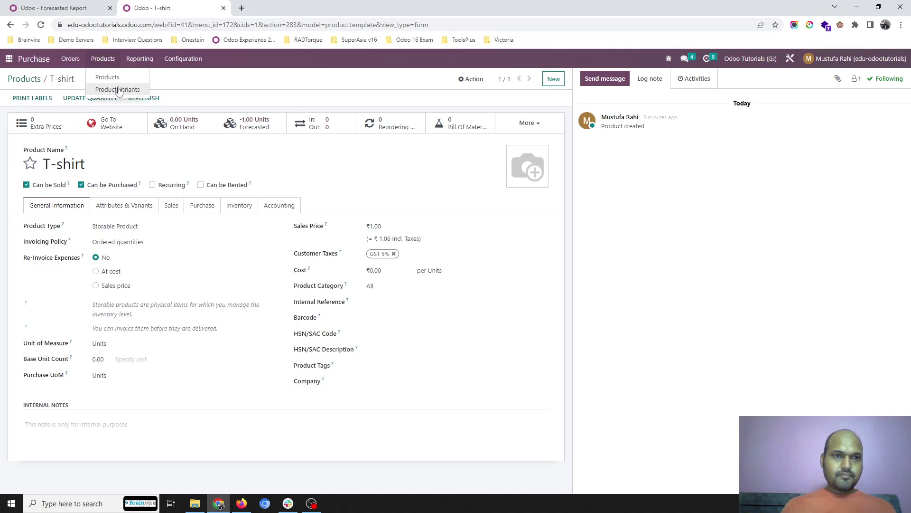
click(118, 88)
- Create a new T-shirt product variant with a storable product type
click(22, 95)
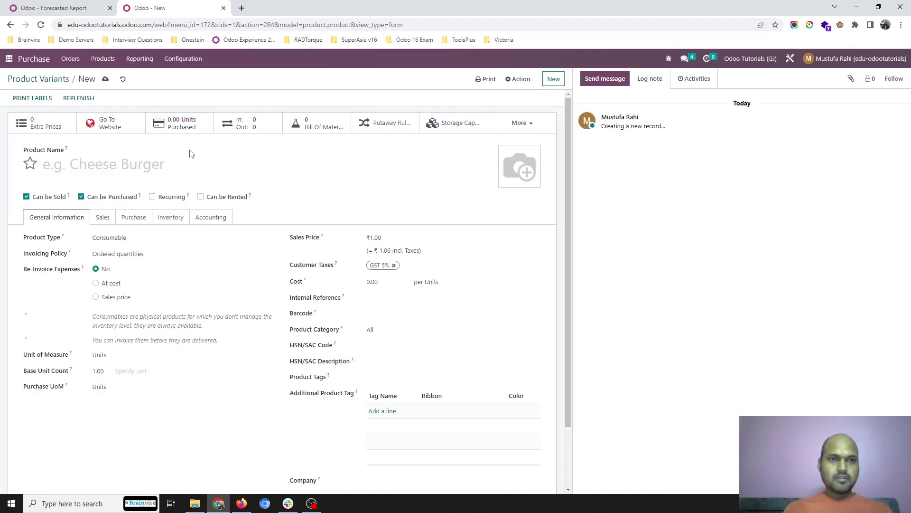
click(183, 159)
text(T-shirt)
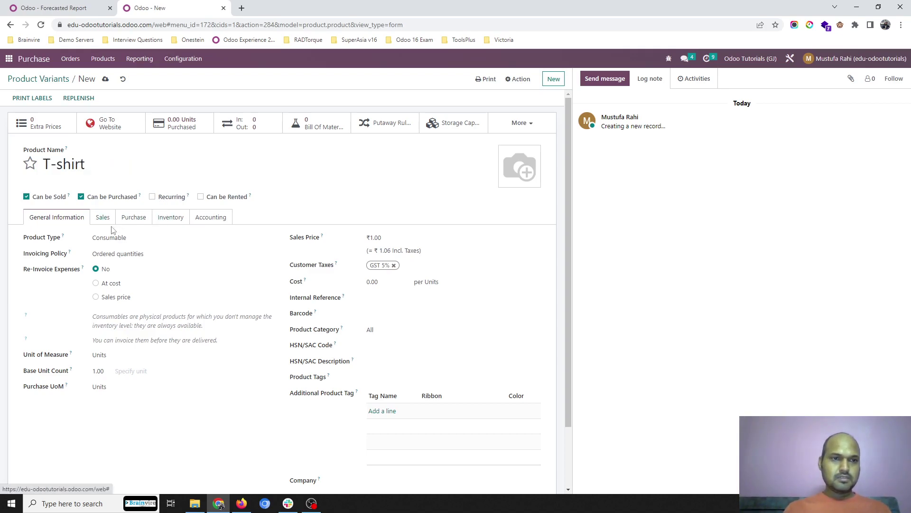
click(116, 237)
click(116, 264)
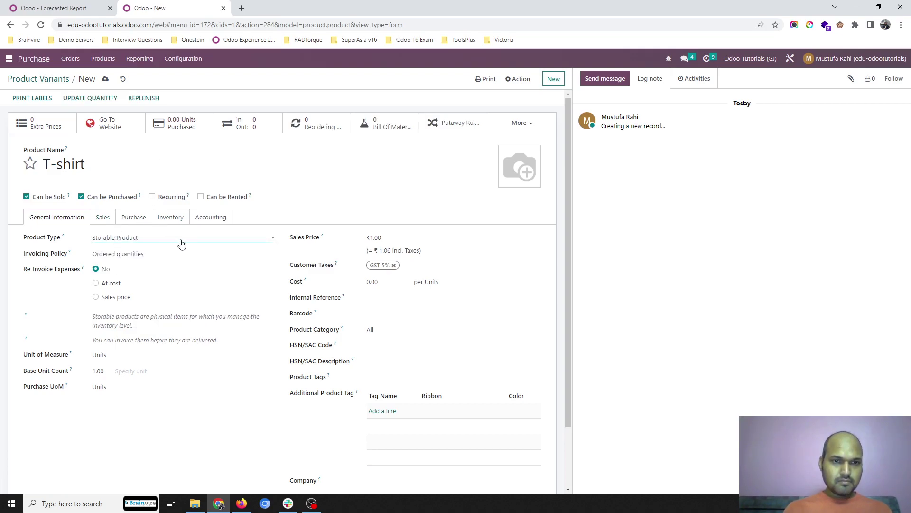
scroll(329, 417, down, 2)
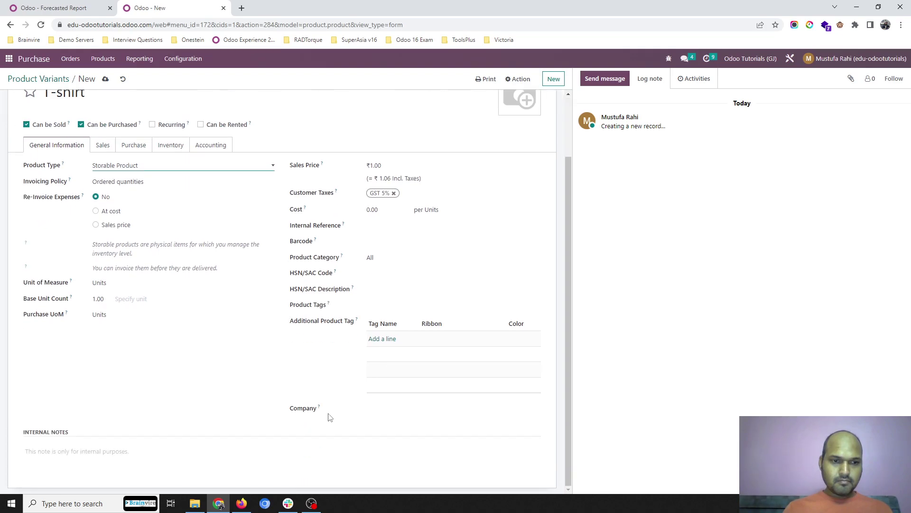
scroll(329, 417, up, 2)
- Review the variant's Sales, Purchase and Inventory tabs and save it
click(111, 220)
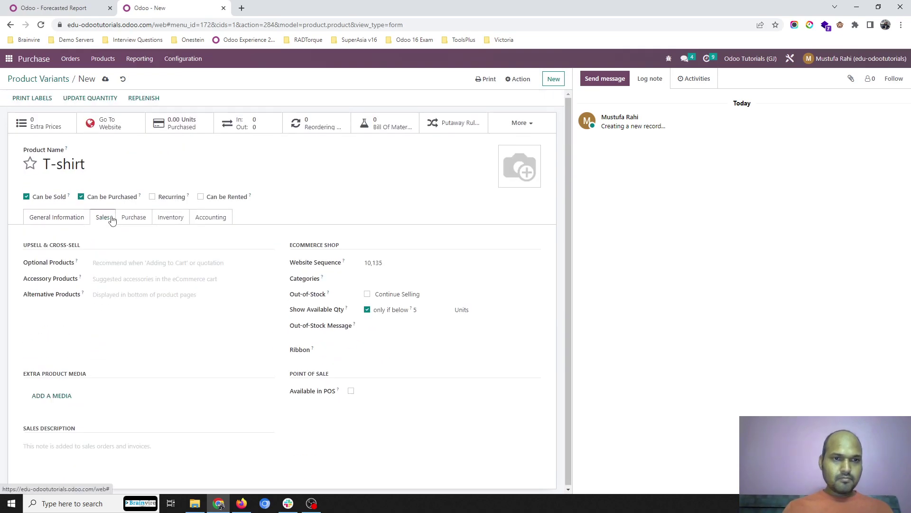
click(134, 219)
click(163, 217)
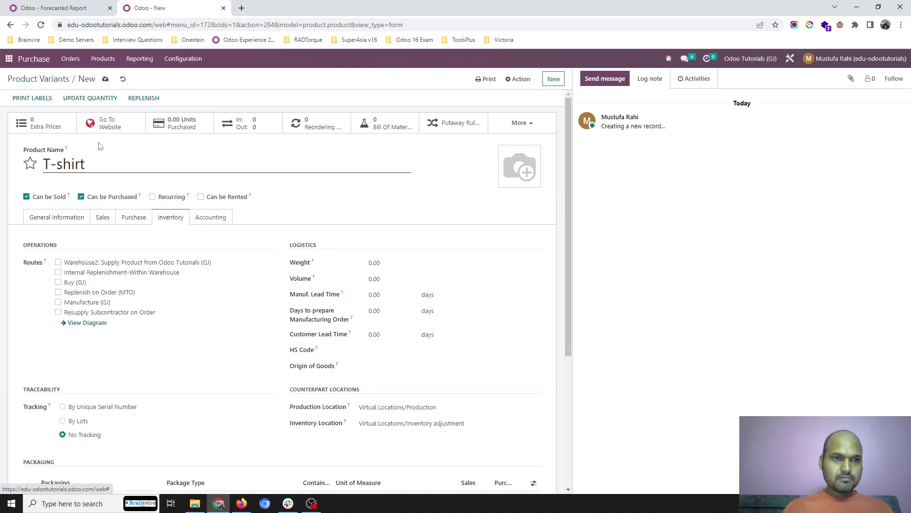
click(105, 81)
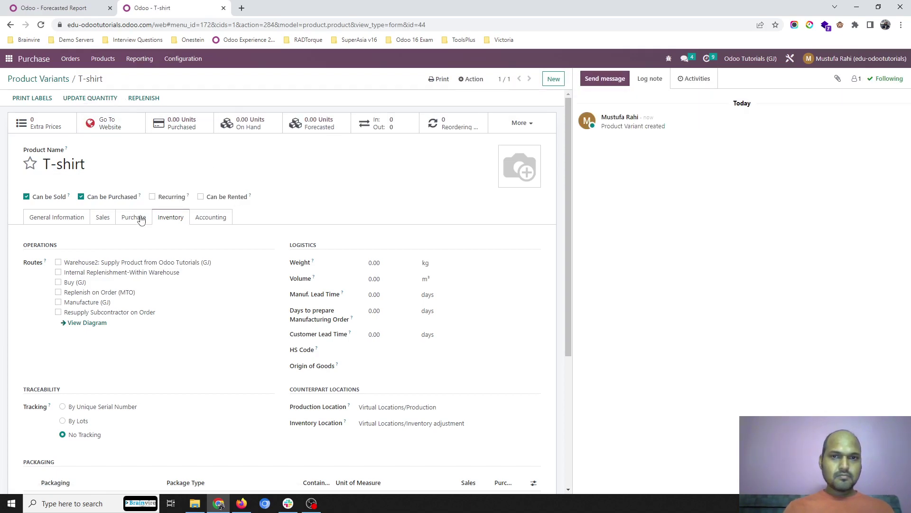
- Toggle the extra statistics and recheck the variant's General and Sales tabs
click(527, 124)
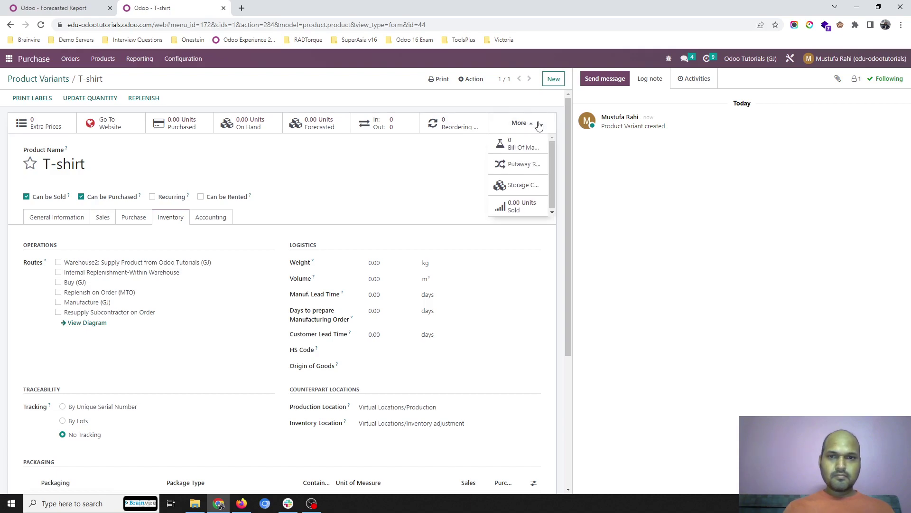
click(539, 126)
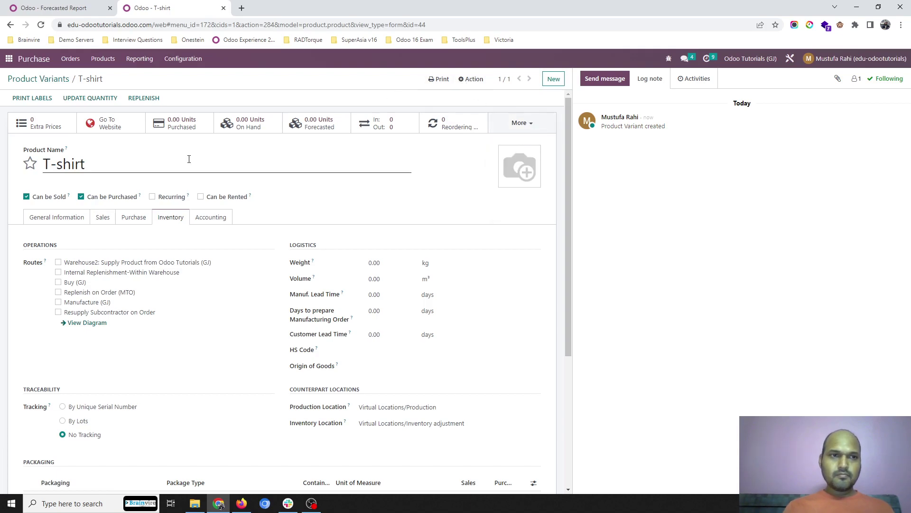
click(69, 221)
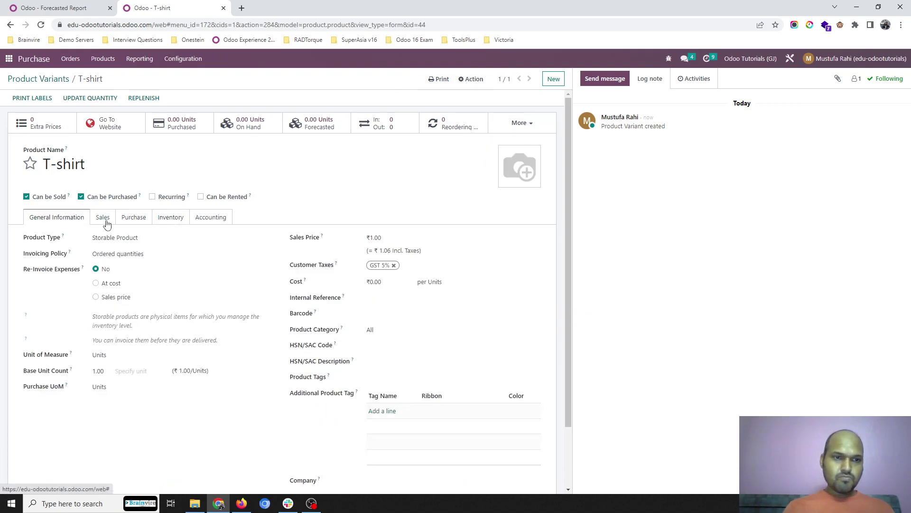
click(105, 222)
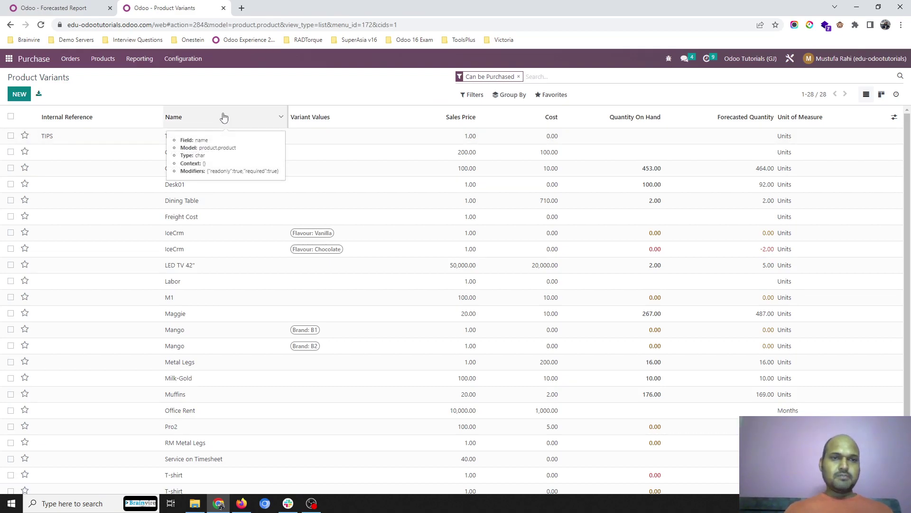
- Search the product variants list for the T-shirt entries
click(82, 9)
click(145, 15)
click(73, 61)
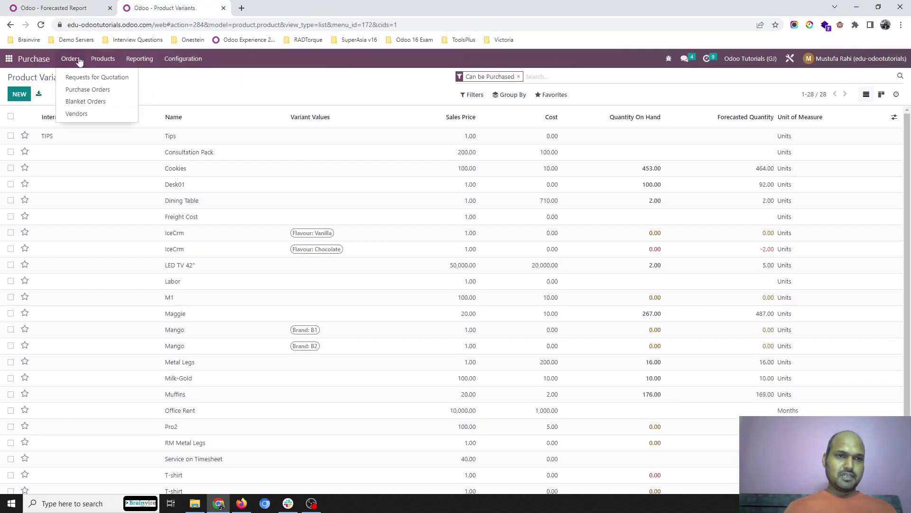
mouse_move(103, 59)
click(106, 90)
text(t-sh)
key(Return)
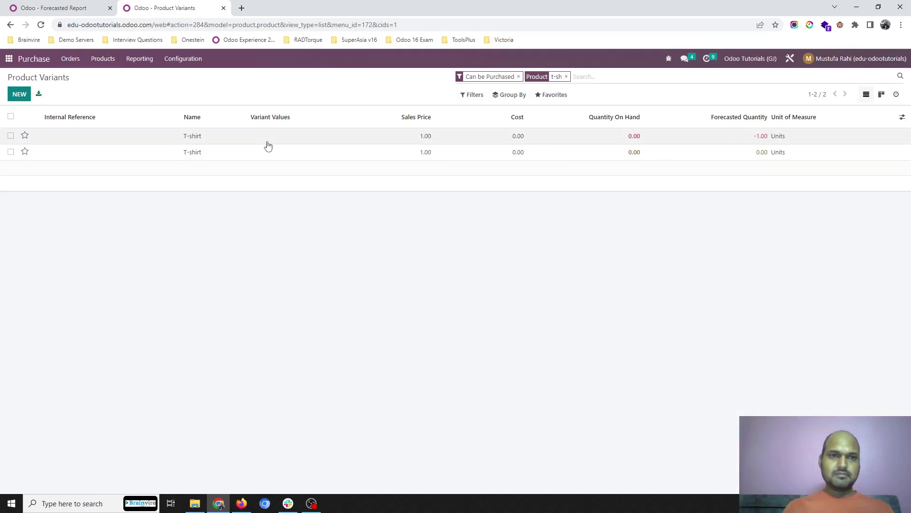
- Delete the second, duplicate T-shirt variant
click(276, 158)
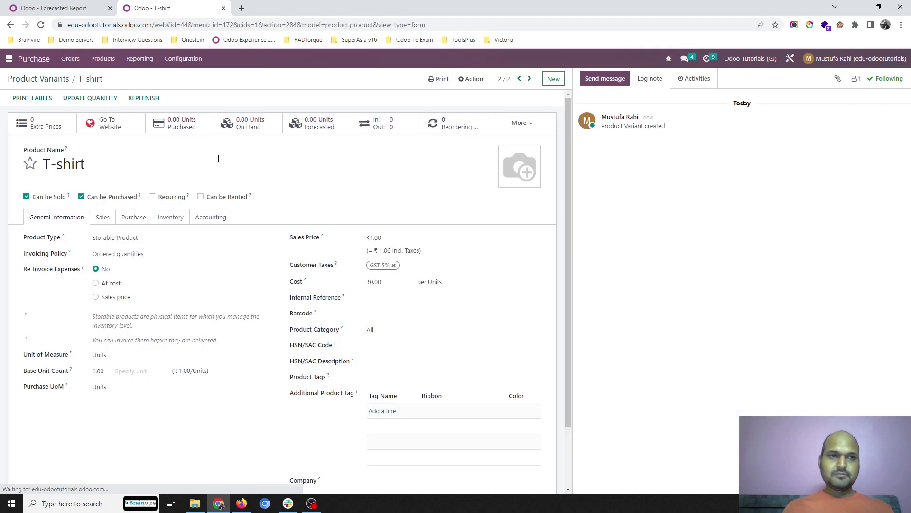
click(470, 78)
click(471, 106)
click(319, 133)
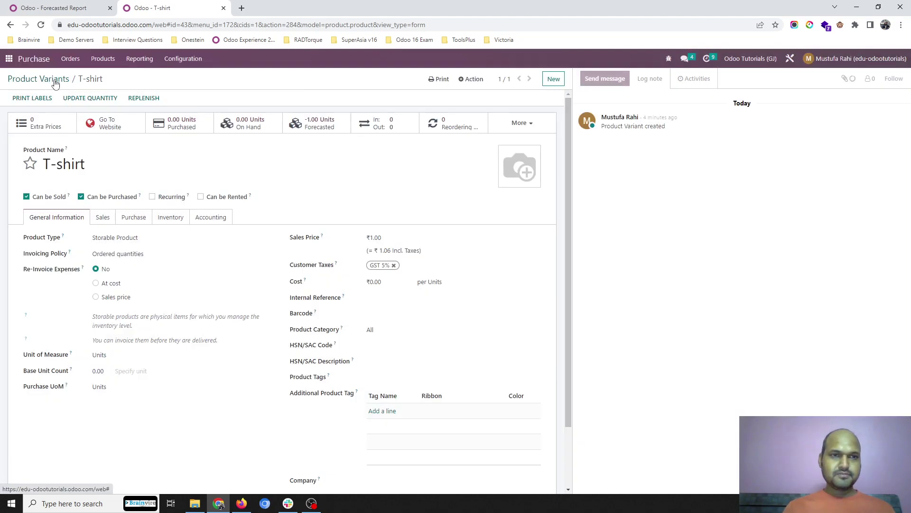
- Check the remaining T-shirt variant, then show the Products overview
click(54, 79)
click(93, 138)
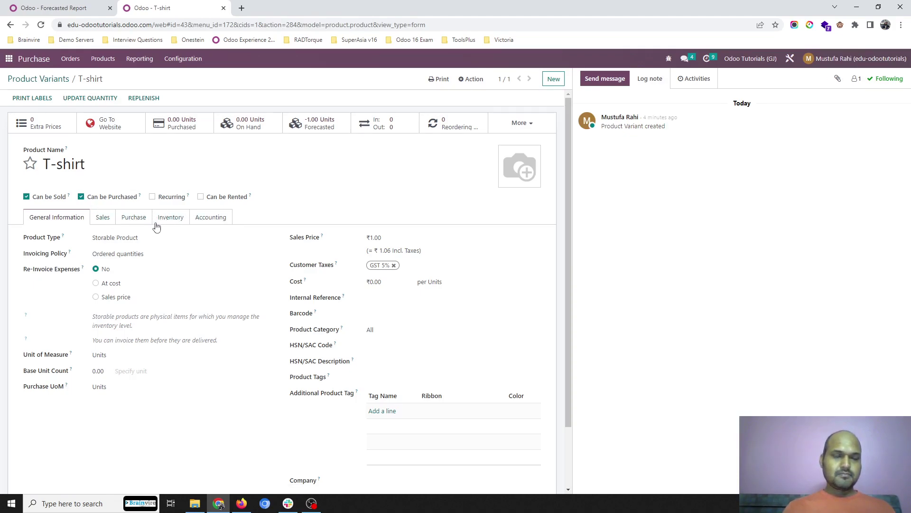
click(103, 59)
click(107, 76)
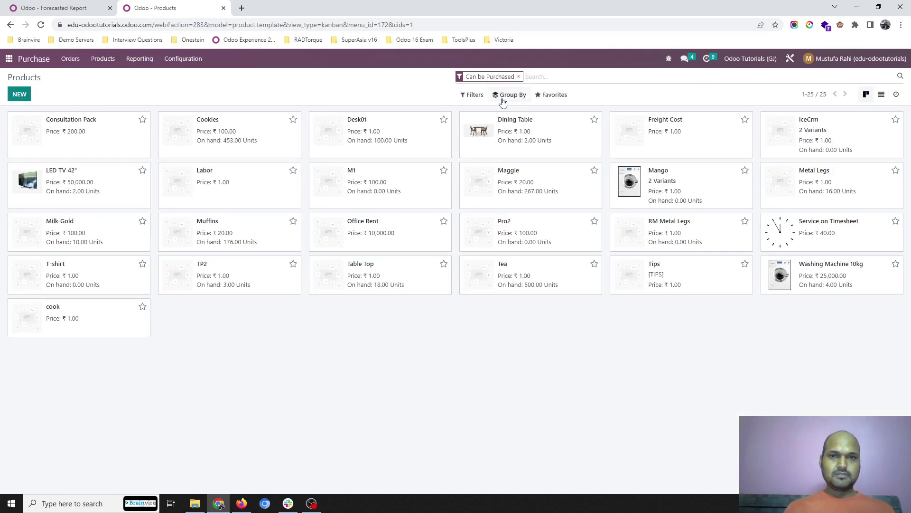
text(t0-s)
- Search Products for the T-shirt and show its Attributes & Variants tab
key(BackSpace)
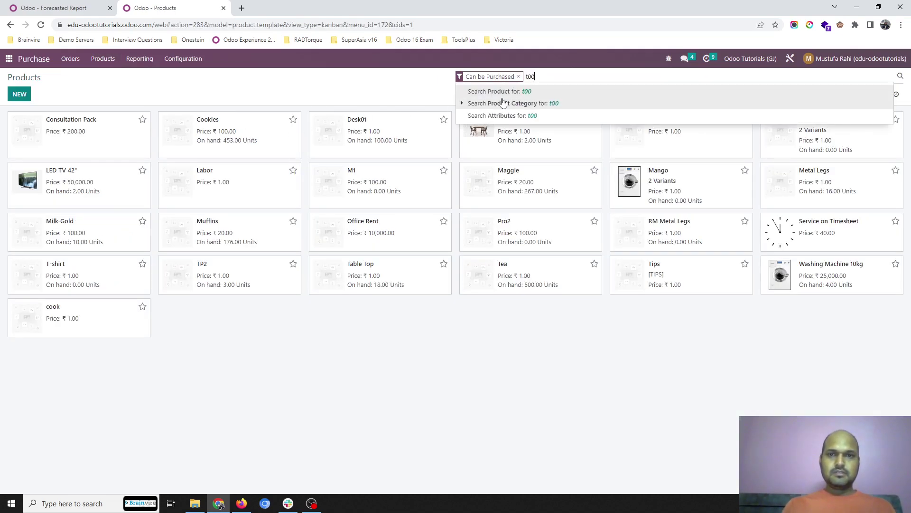
key(BackSpace)
text(s)
key(Return)
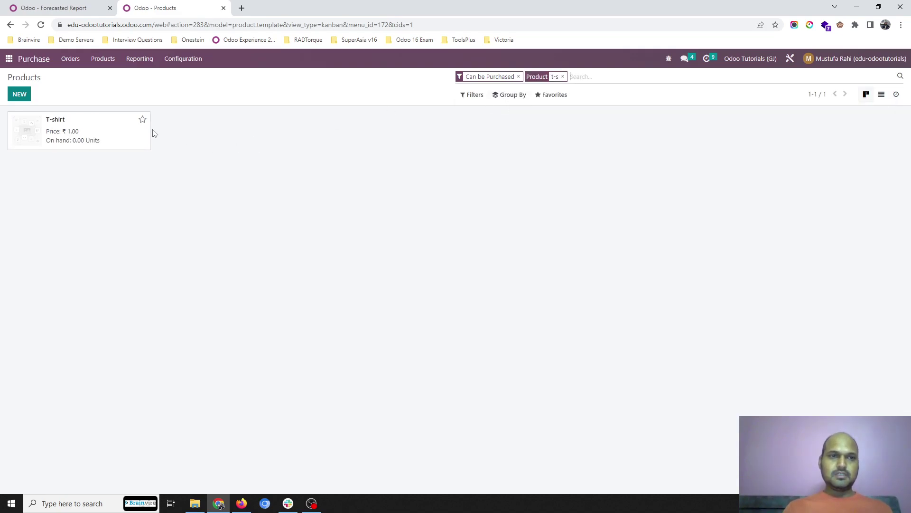
click(86, 131)
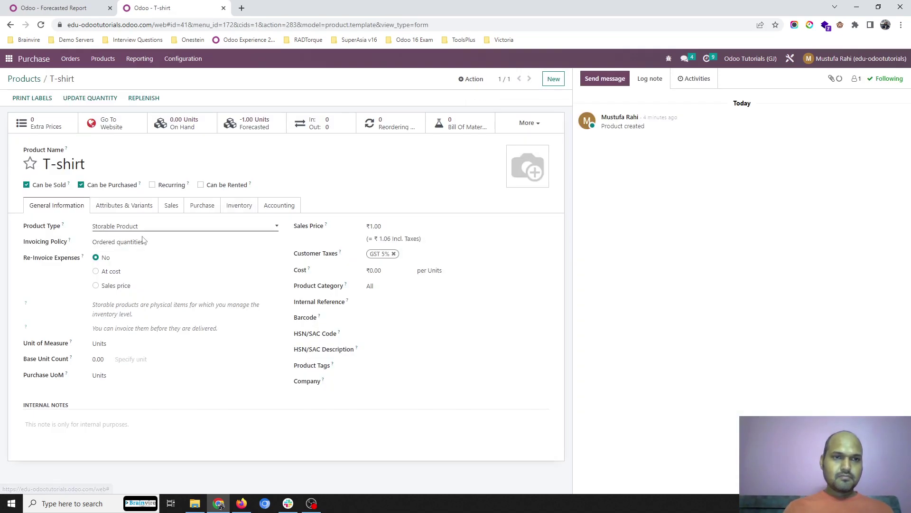
click(135, 205)
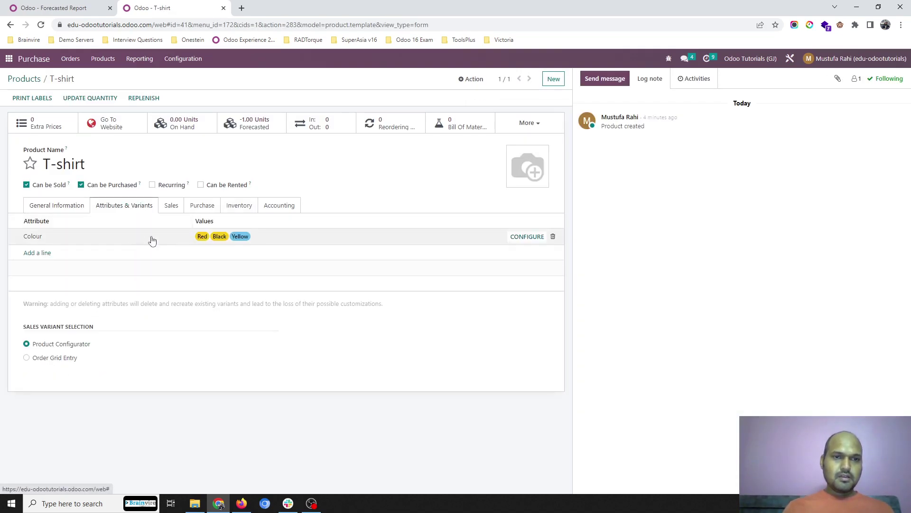
- Add the Attribute and Display Type columns to the Colour values list
click(526, 236)
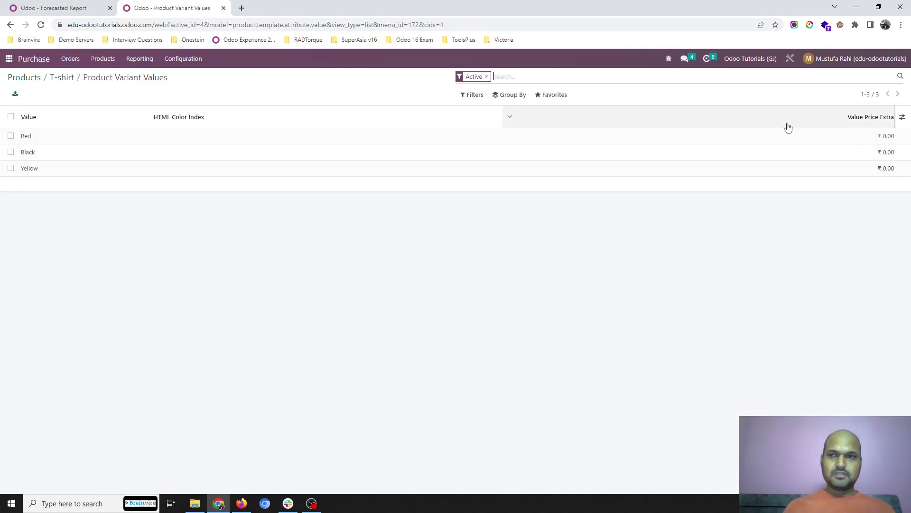
click(903, 118)
click(894, 132)
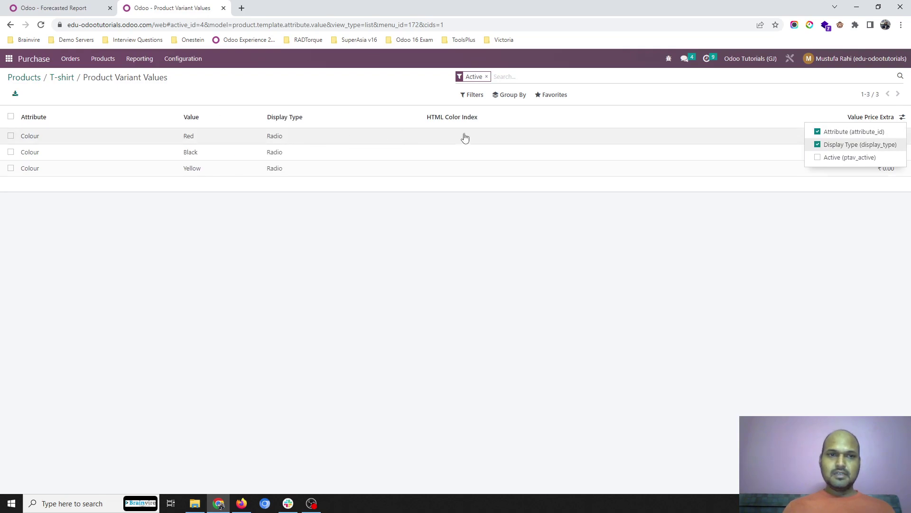
click(810, 234)
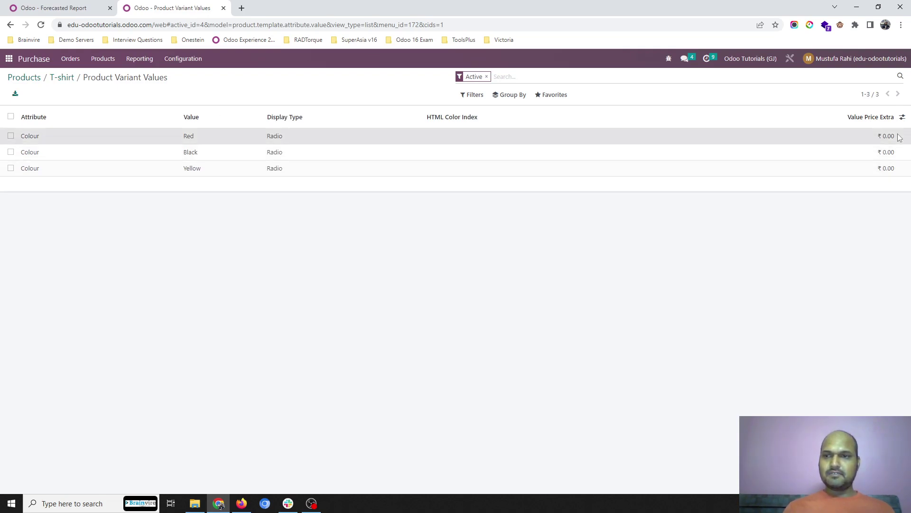
- Check Red's ₹0.00 extra price and return to the apps home screen
click(894, 138)
drag(235, 126, 158, 110)
click(96, 79)
click(61, 76)
right_click(41, 79)
click(219, 82)
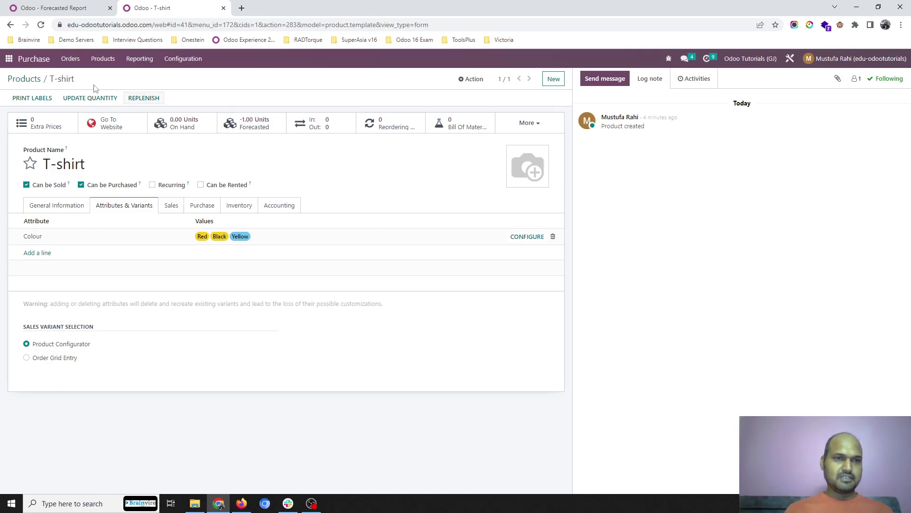
click(10, 60)
text(a)
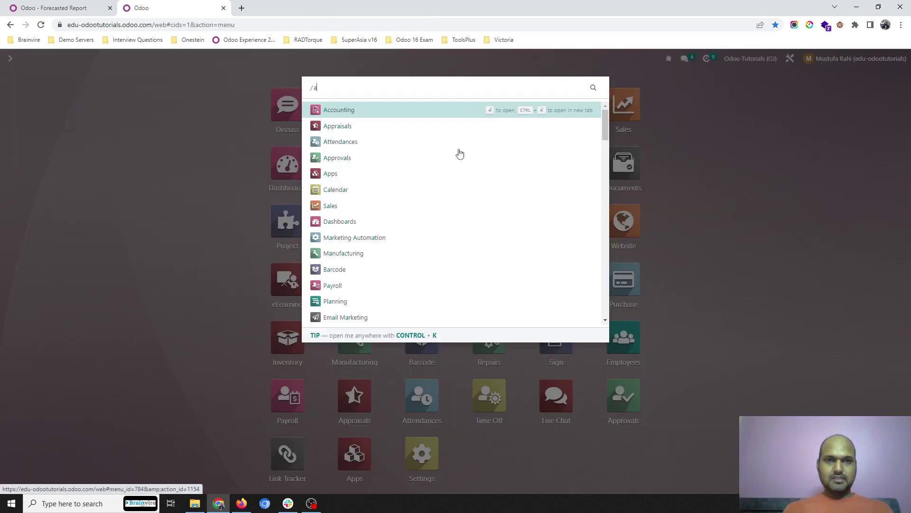
text(ttr)
- Open Sales > Attributes via /att, review Flavour, then step to the Colour record
key(Return)
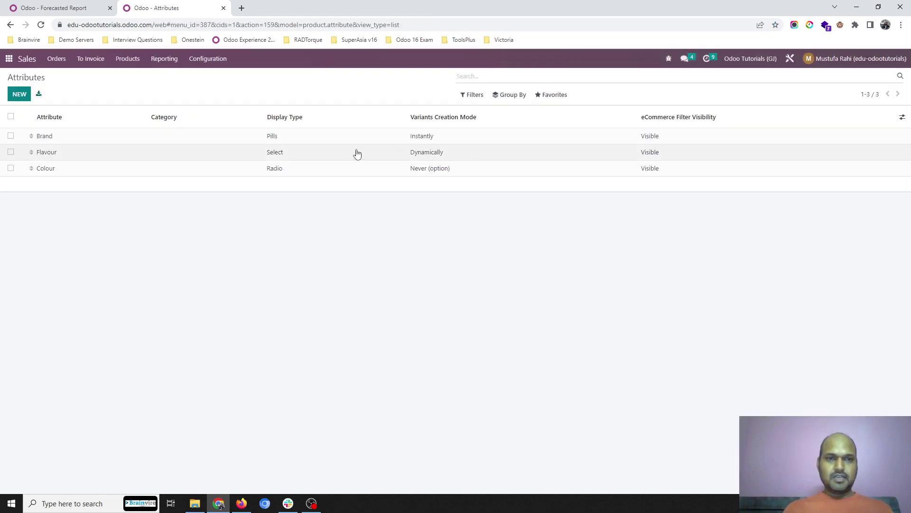
click(357, 157)
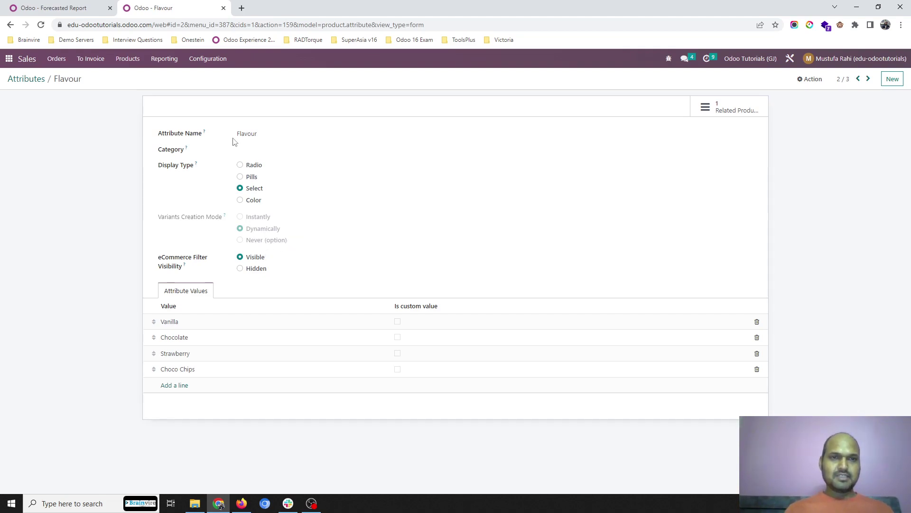
click(868, 78)
mouse_move(225, 215)
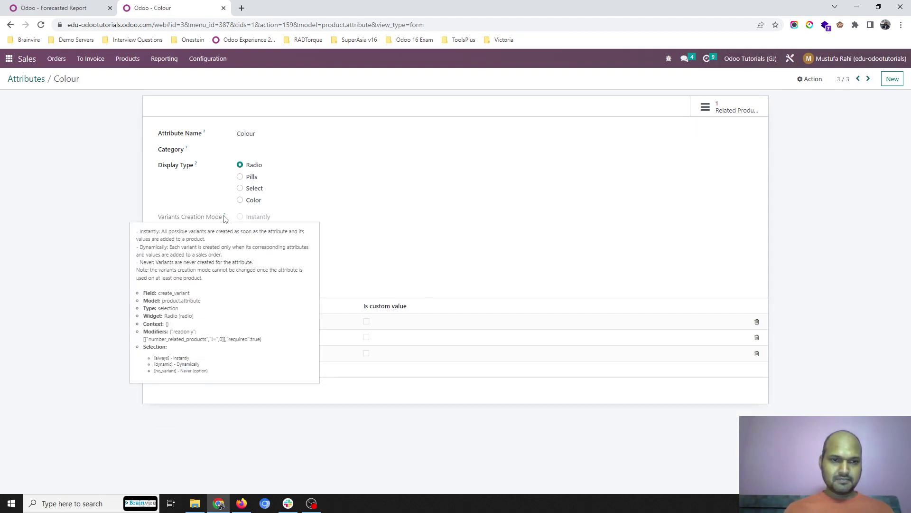